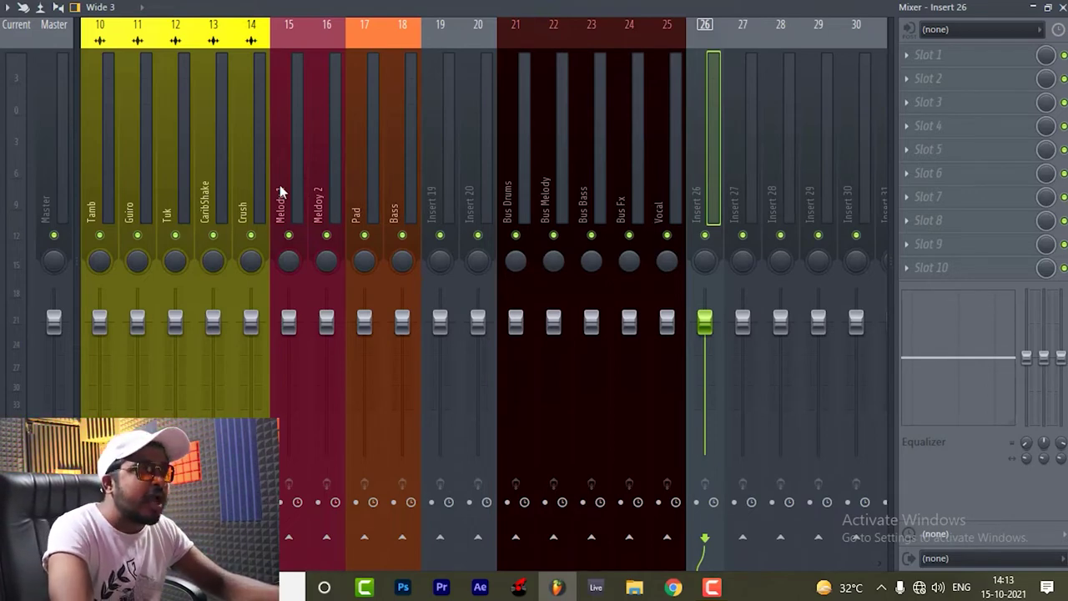
{"action": "scroll", "coordinate": [259, 165], "scroll_direction": "up", "scroll_amount": 5}
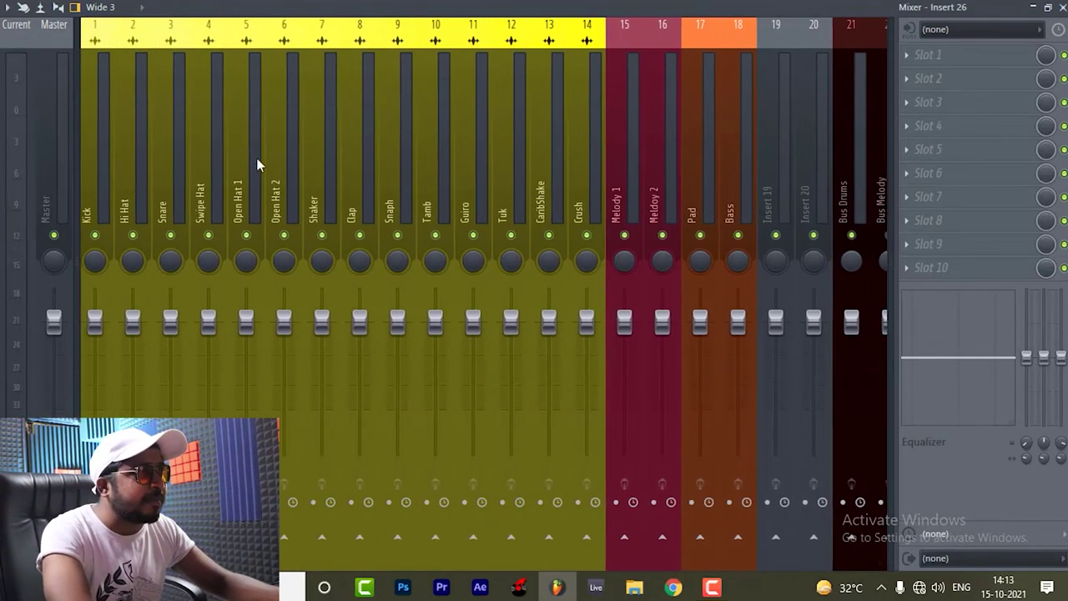
{"action": "left_click", "coordinate": [107, 168]}
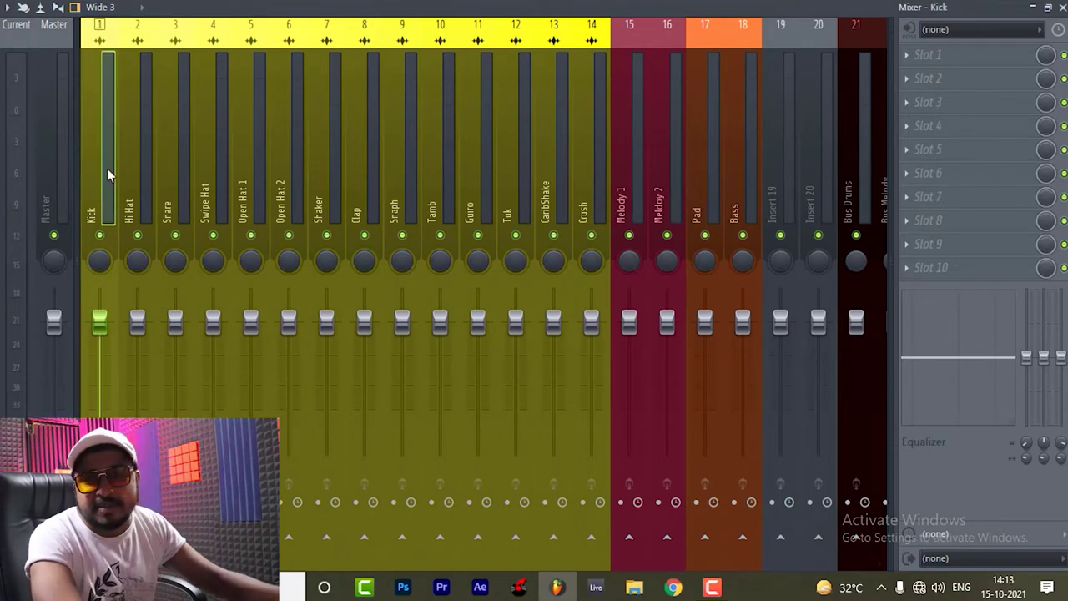
{"action": "left_click", "coordinate": [130, 167]}
{"action": "left_click", "coordinate": [91, 185]}
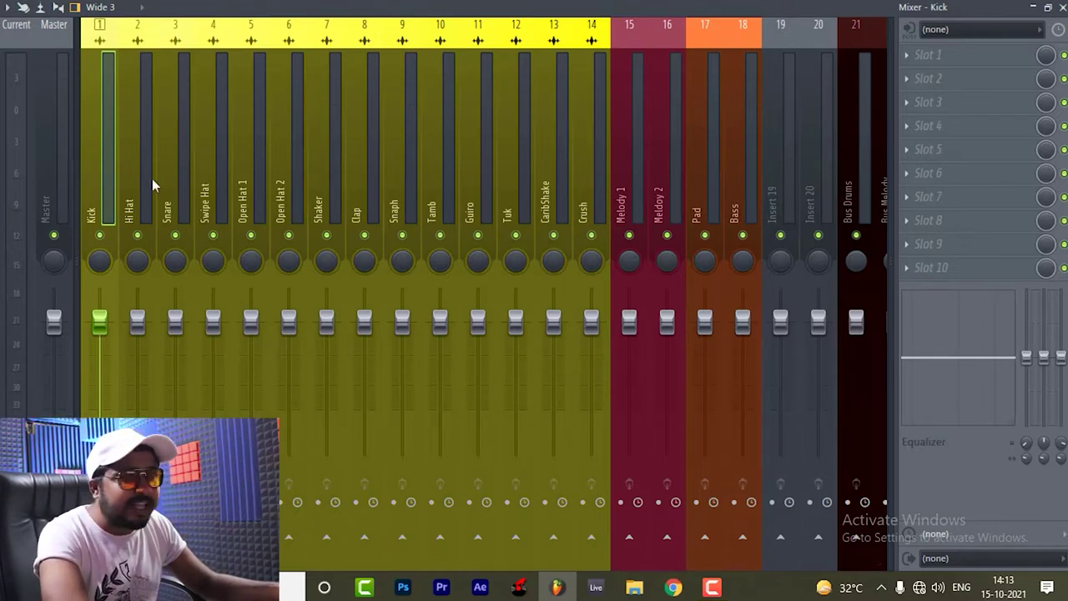
{"action": "left_click_drag", "start_coordinate": [143, 184], "coordinate": [576, 203]}
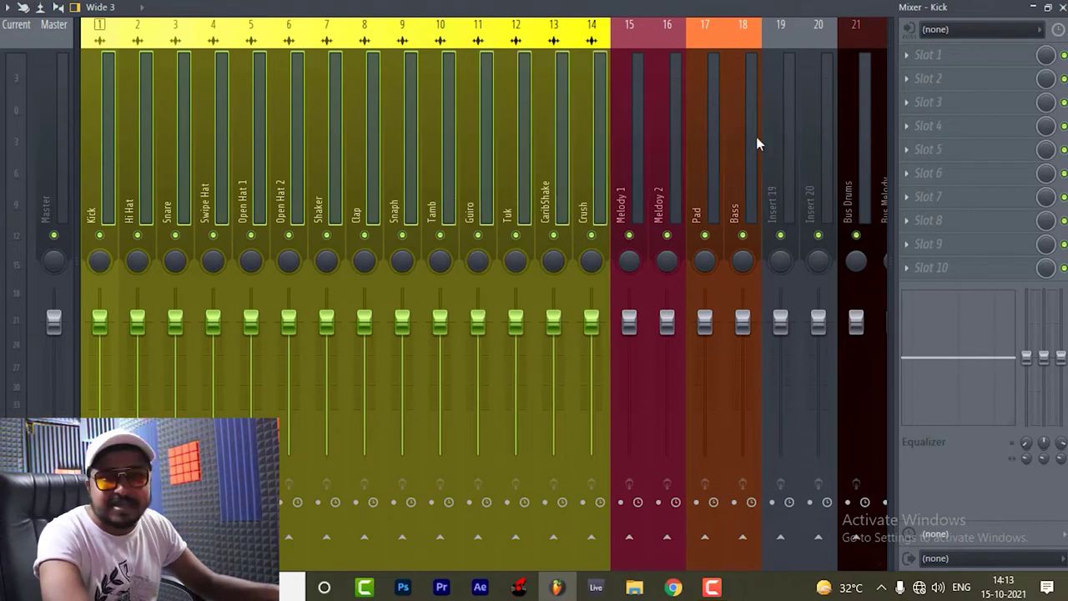
{"action": "left_click", "coordinate": [251, 116]}
{"action": "left_click", "coordinate": [147, 143]}
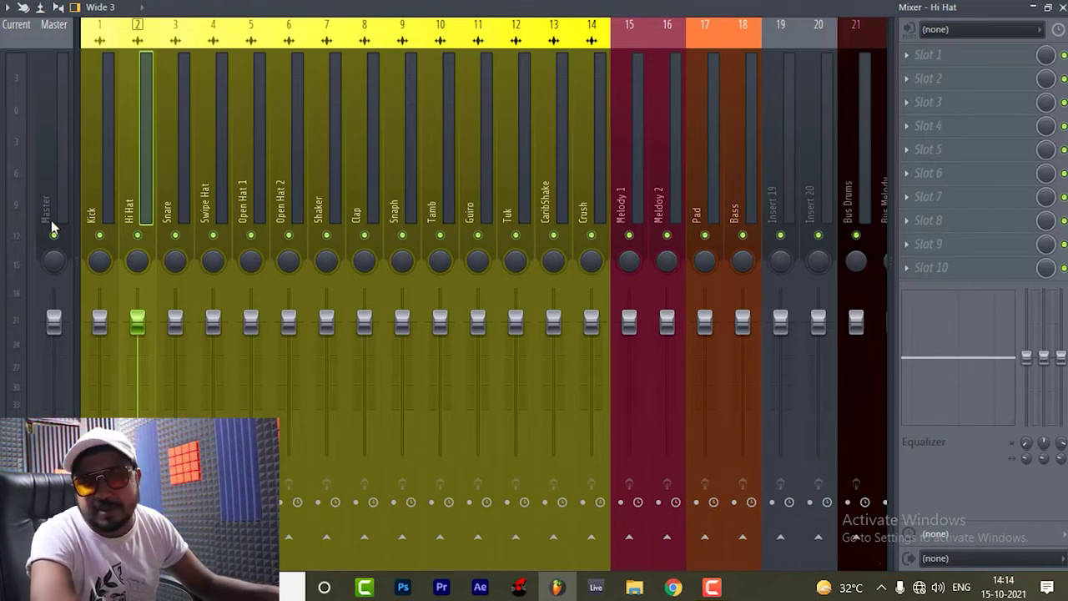
- Select all drum tracks from Kick through Crush and route them to the Bus Drums track only
{"action": "left_click", "coordinate": [97, 187]}
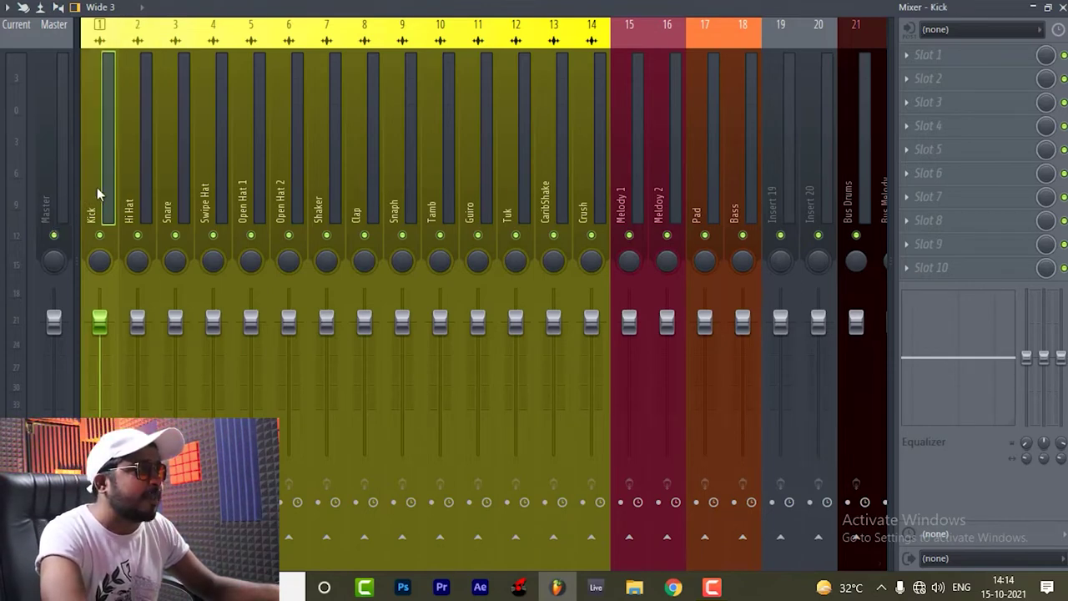
{"action": "left_click", "coordinate": [143, 189], "text": "ctrl"}
{"action": "left_click_drag", "start_coordinate": [143, 189], "coordinate": [580, 189]}
{"action": "scroll", "coordinate": [548, 238], "scroll_direction": "right", "scroll_amount": 3}
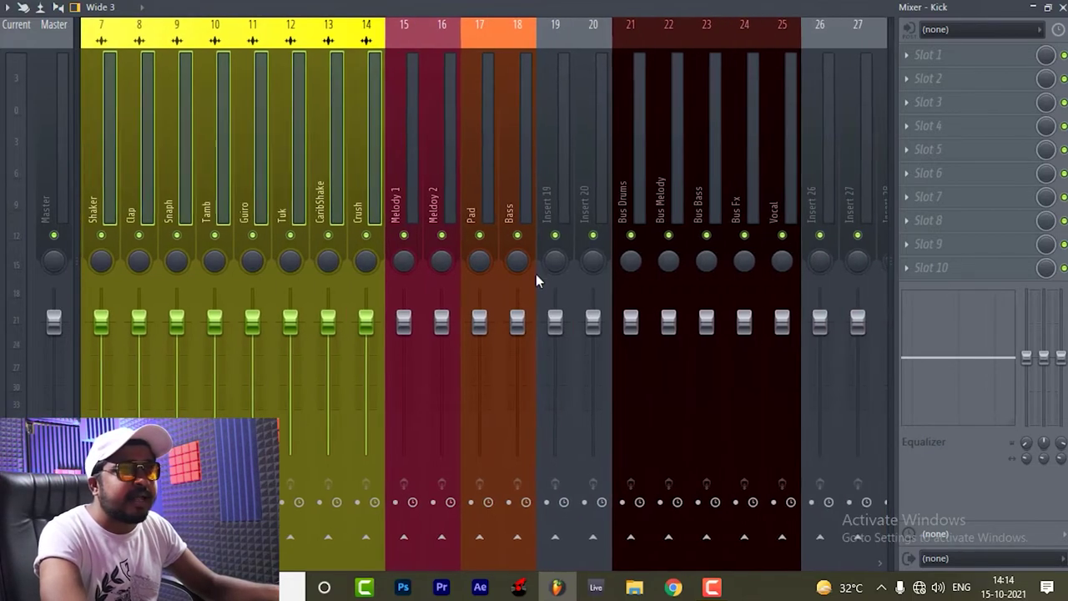
{"action": "right_click", "coordinate": [629, 539]}
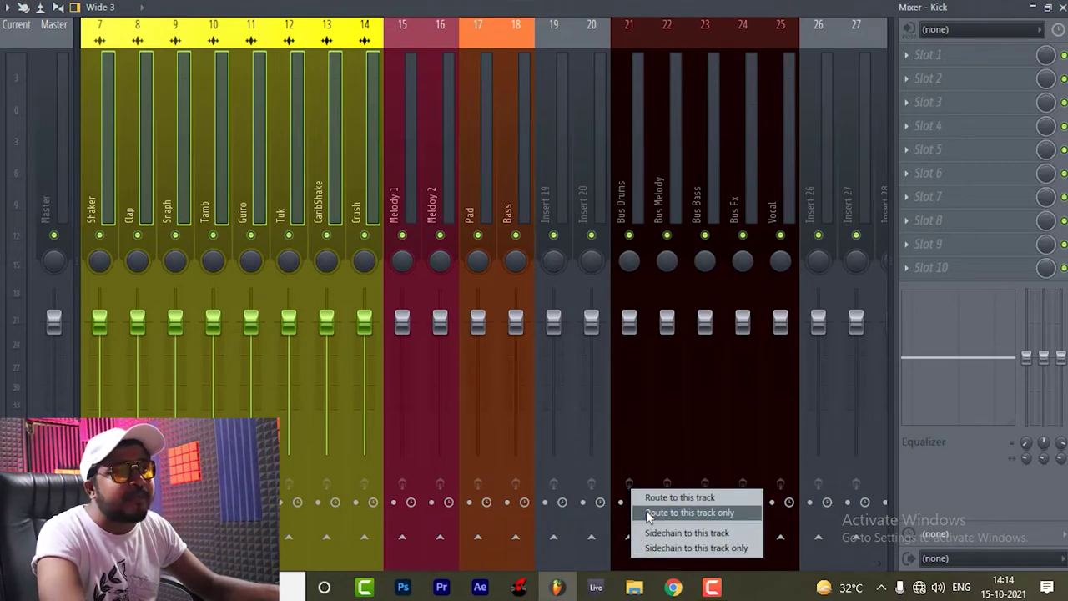
{"action": "left_click", "coordinate": [693, 513]}
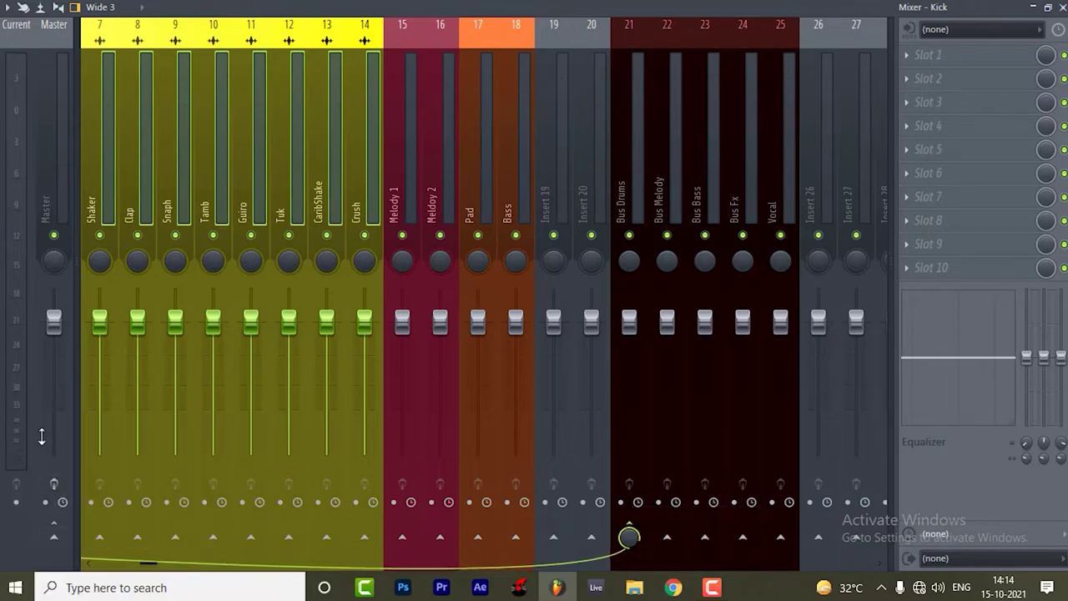
- Examine the output routing of the individual drum, melody and bass tracks one after another
{"action": "scroll", "coordinate": [99, 203], "scroll_direction": "up", "scroll_amount": 6}
{"action": "left_click", "coordinate": [102, 200]}
{"action": "left_click", "coordinate": [139, 200]}
{"action": "left_click", "coordinate": [178, 200]}
{"action": "left_click", "coordinate": [245, 198]}
{"action": "left_click", "coordinate": [292, 199]}
{"action": "left_click", "coordinate": [373, 197]}
{"action": "left_click", "coordinate": [441, 200]}
{"action": "left_click", "coordinate": [743, 200]}
{"action": "left_click", "coordinate": [515, 155]}
{"action": "left_click", "coordinate": [336, 159]}
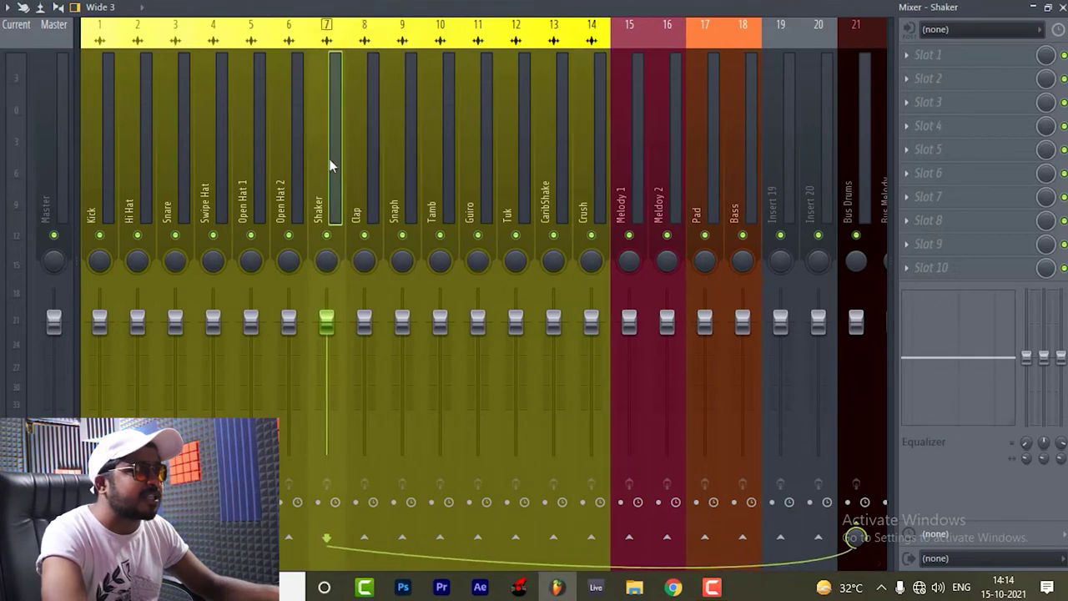
{"action": "left_click", "coordinate": [213, 167]}
{"action": "left_click", "coordinate": [106, 177]}
{"action": "left_click", "coordinate": [136, 166]}
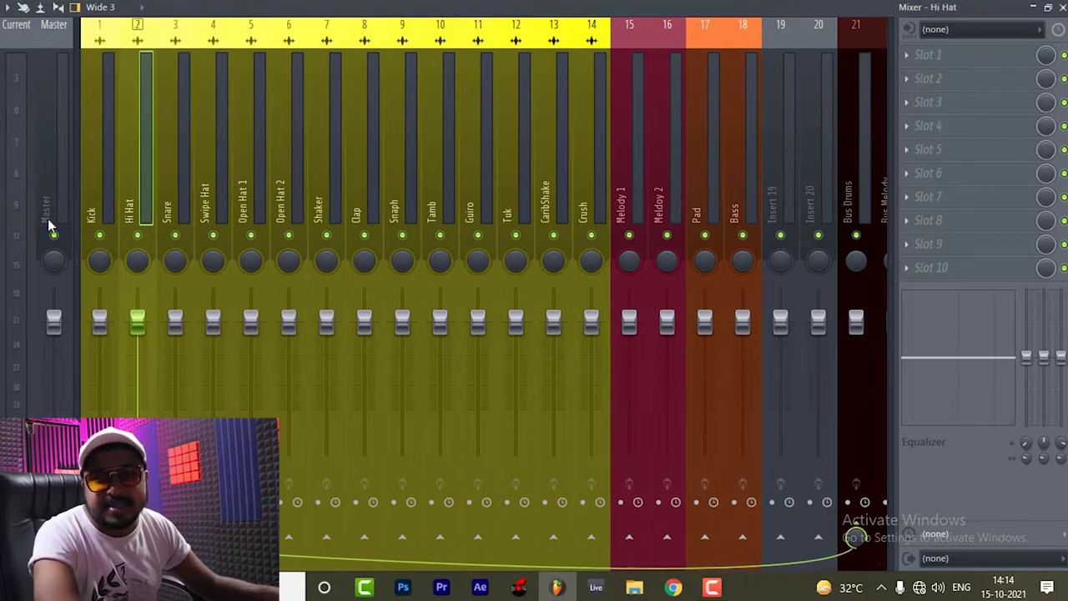
- Select both melody tracks, 15 and 16, and route them to the Bus Melody track only
{"action": "scroll", "coordinate": [392, 167], "scroll_direction": "down", "scroll_amount": 4}
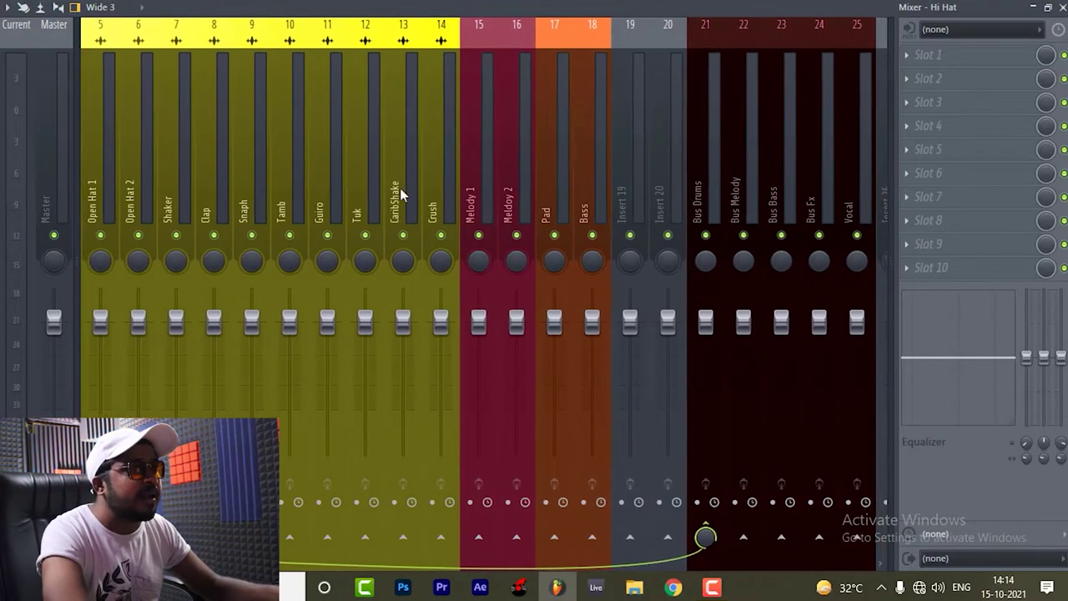
{"action": "left_click", "coordinate": [490, 171]}
{"action": "left_click", "coordinate": [501, 190], "text": "ctrl"}
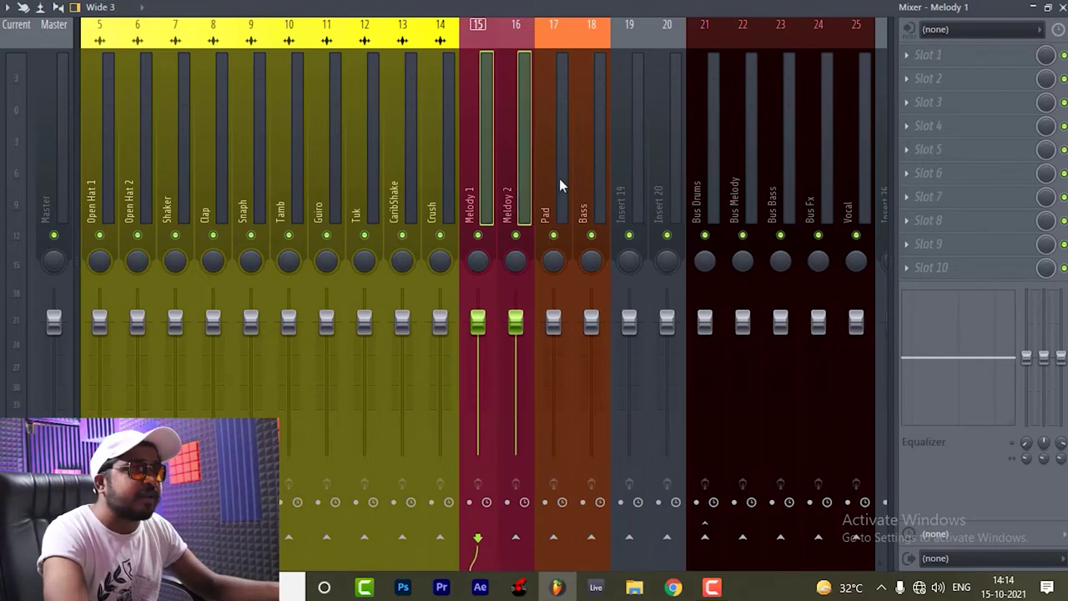
{"action": "scroll", "coordinate": [559, 178], "scroll_direction": "down", "scroll_amount": 4}
{"action": "right_click", "coordinate": [590, 539]}
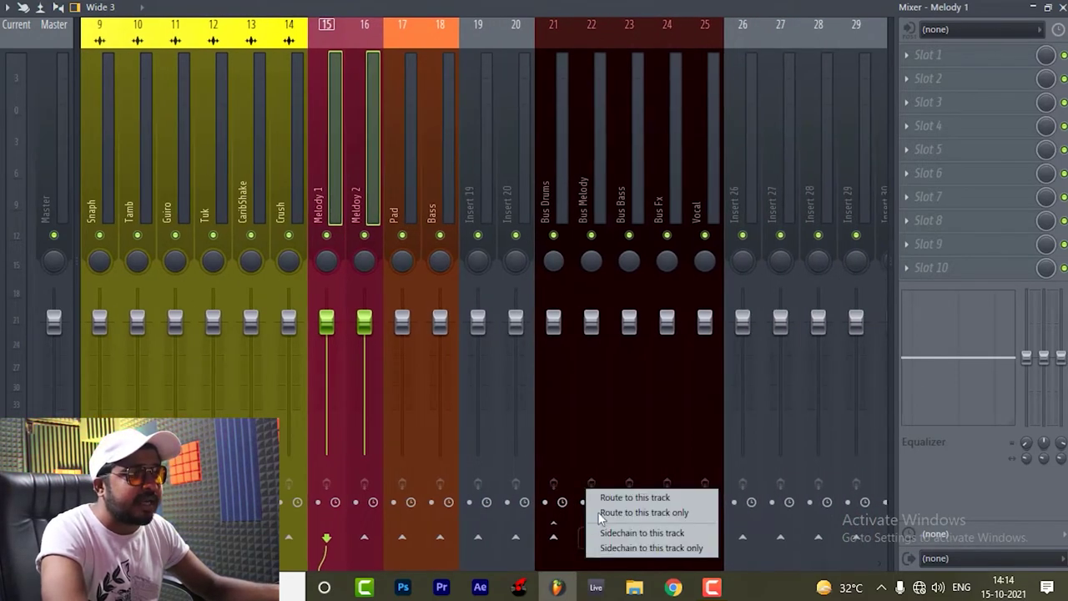
{"action": "left_click", "coordinate": [608, 512]}
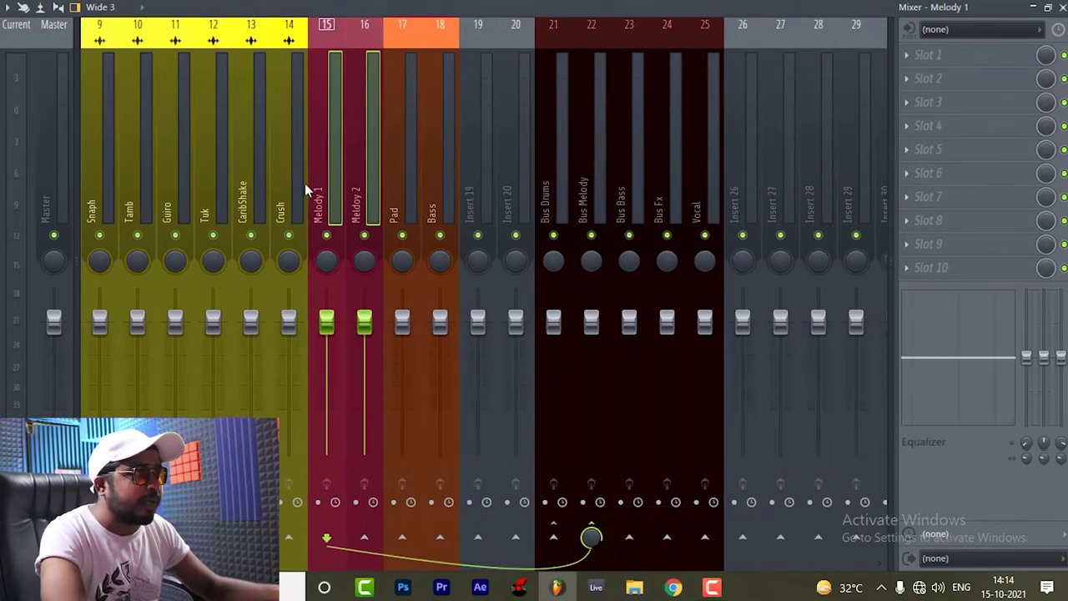
- Route the Pad track to the Bus Melody track only
{"action": "left_click", "coordinate": [399, 187]}
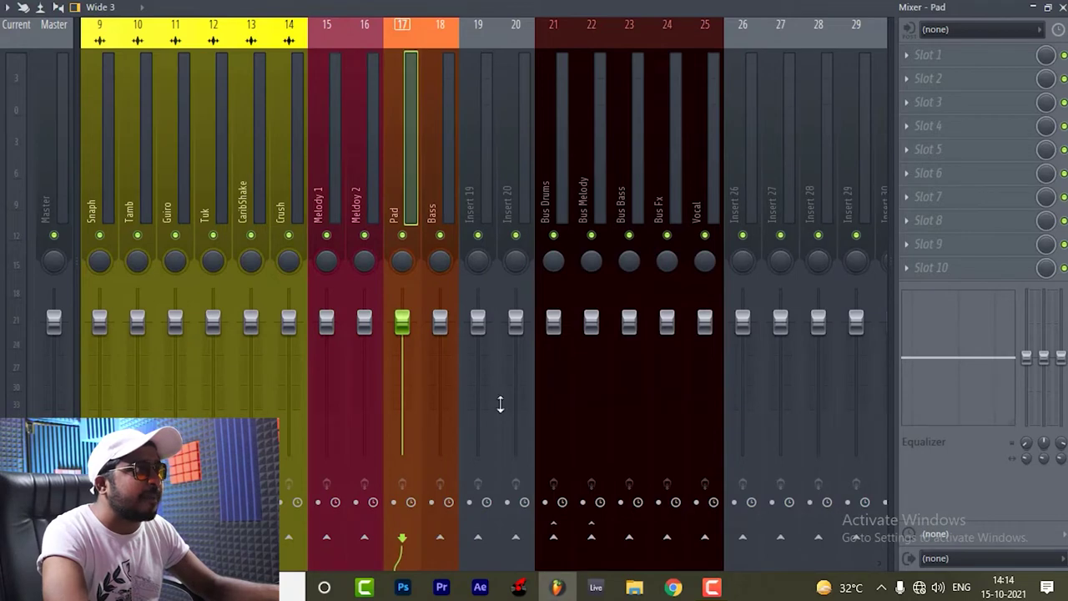
{"action": "right_click", "coordinate": [590, 537]}
{"action": "left_click", "coordinate": [610, 510]}
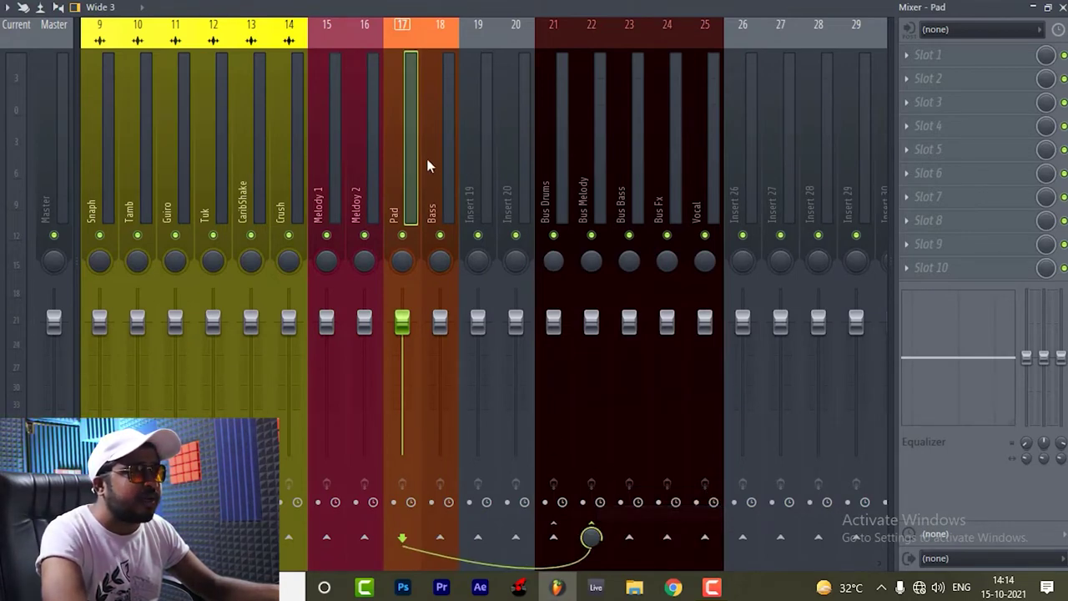
- Route the Bass track to the Bus Bass track only
{"action": "left_click", "coordinate": [426, 176]}
{"action": "right_click", "coordinate": [629, 537]}
{"action": "left_click", "coordinate": [648, 511]}
- Check where the Kick and Bass tracks are routed among the bus tracks
{"action": "scroll", "coordinate": [277, 180], "scroll_direction": "up", "scroll_amount": 8}
{"action": "left_click", "coordinate": [109, 158]}
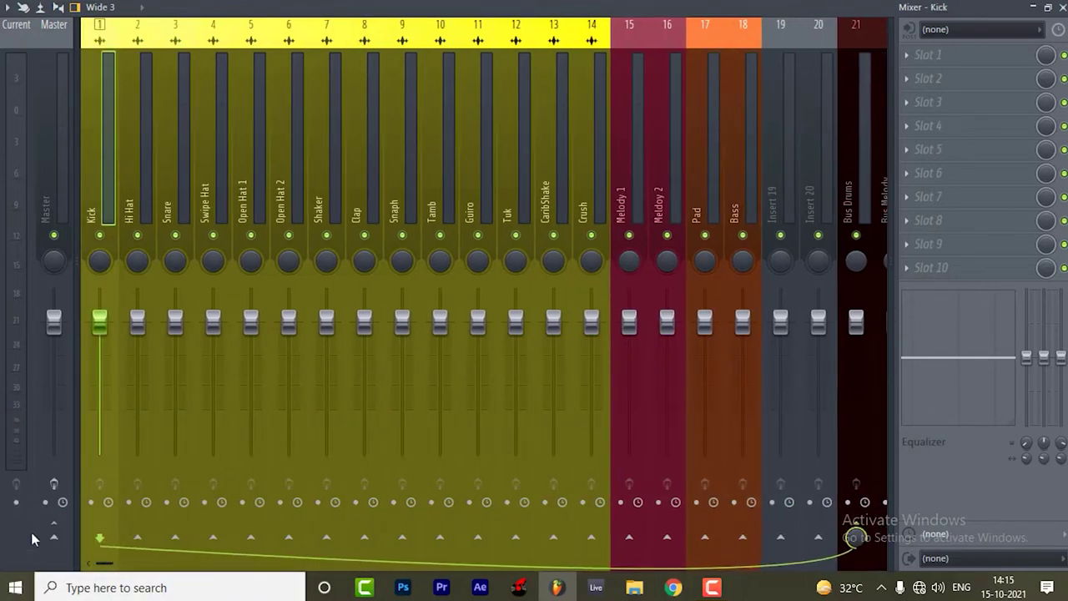
{"action": "key", "text": "ctrl+z"}
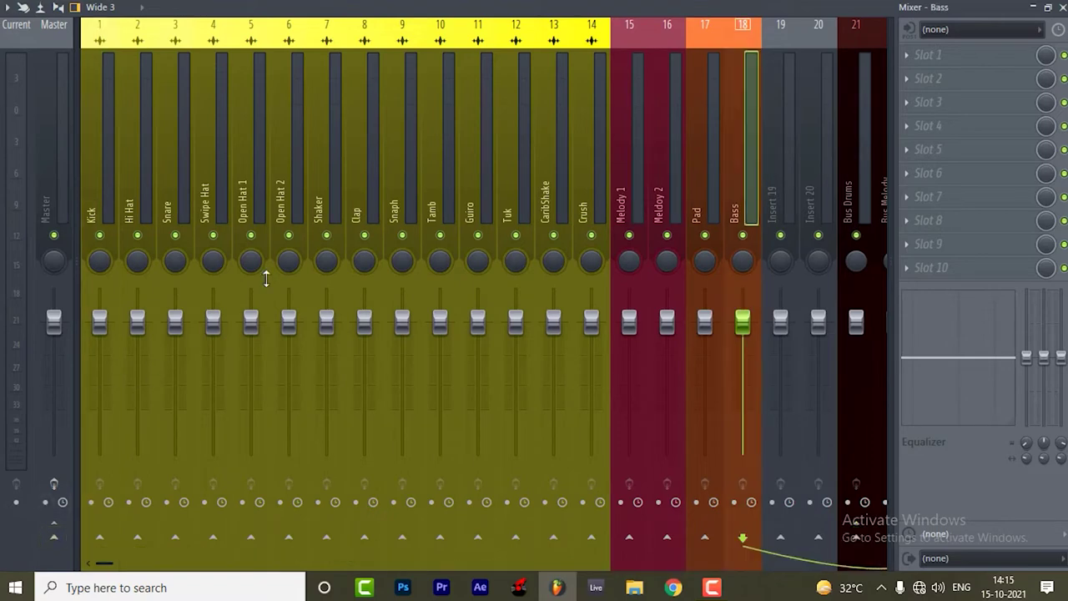
{"action": "scroll", "coordinate": [522, 150], "scroll_direction": "right", "scroll_amount": 3}
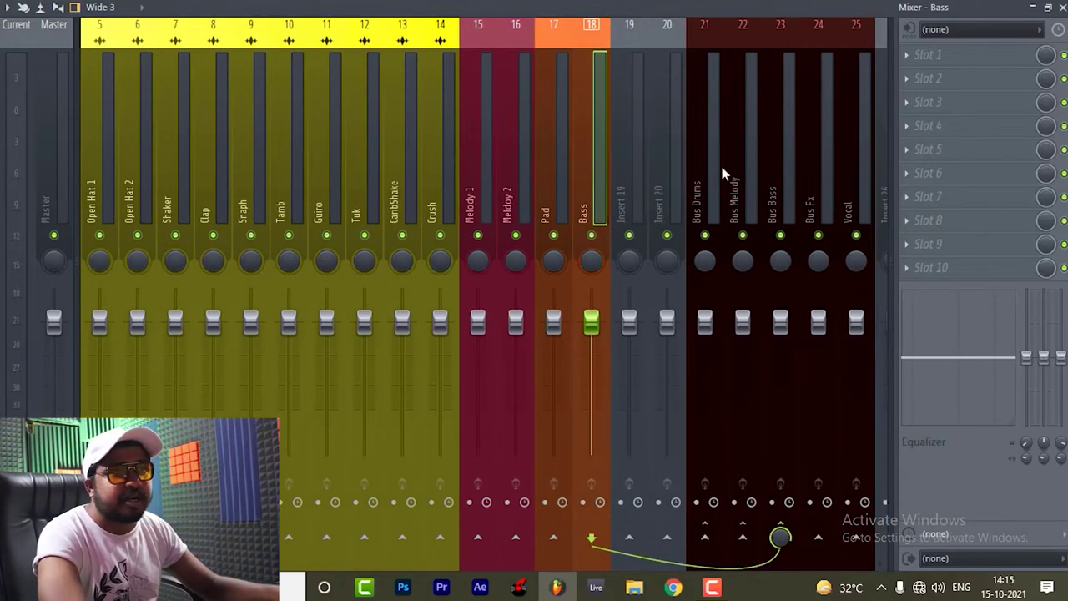
{"action": "scroll", "coordinate": [723, 174], "scroll_direction": "right", "scroll_amount": 2}
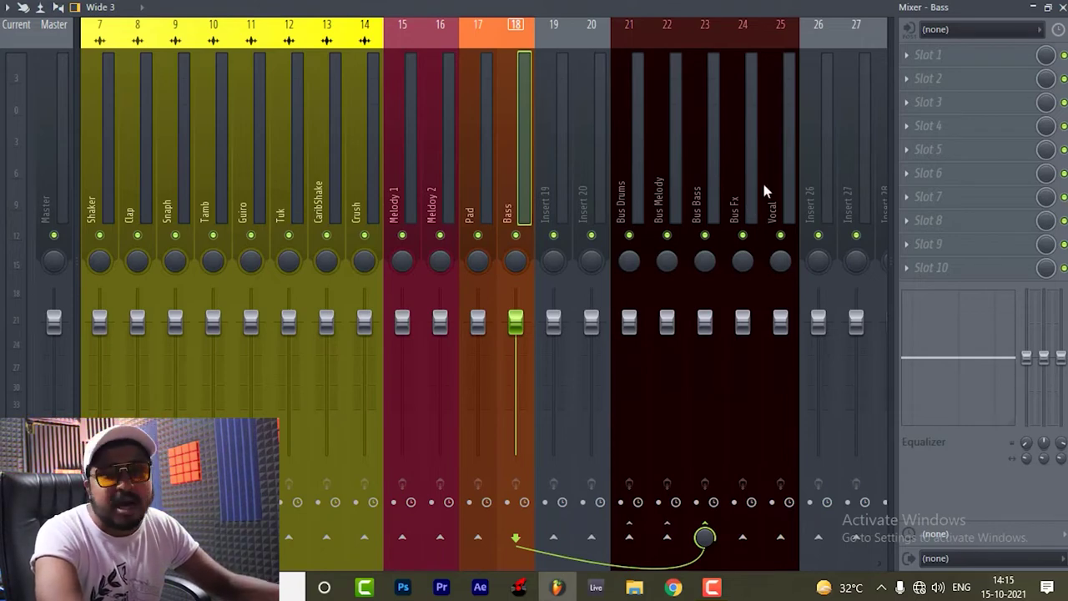
{"action": "scroll", "coordinate": [762, 180], "scroll_direction": "down", "scroll_amount": 2}
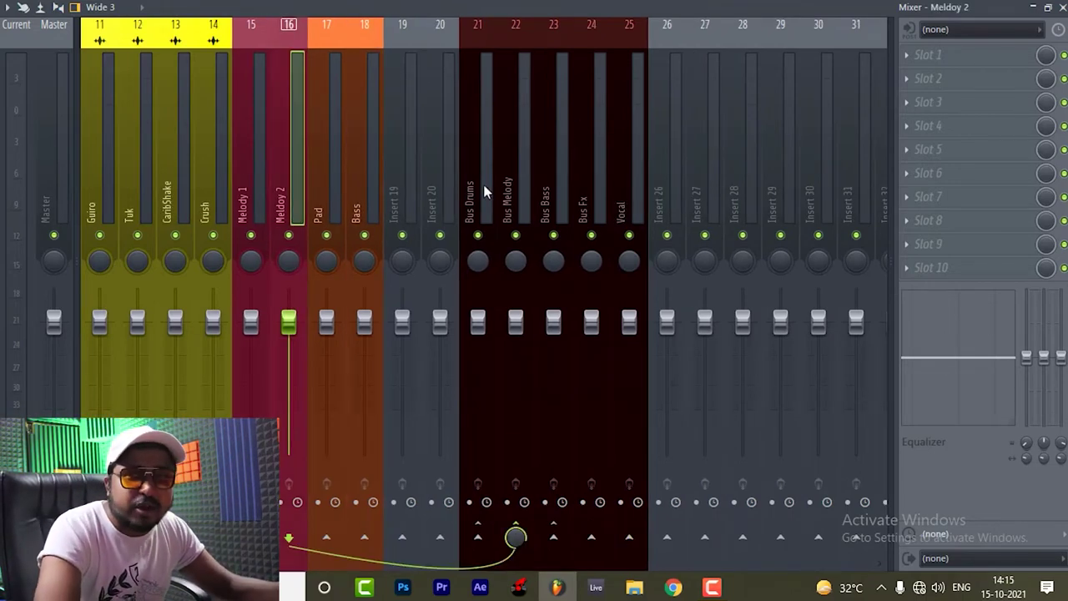
- Rename mixer track Insert 27 as Bus Mix and give it a black colour
{"action": "right_click", "coordinate": [712, 149]}
{"action": "left_click", "coordinate": [743, 32]}
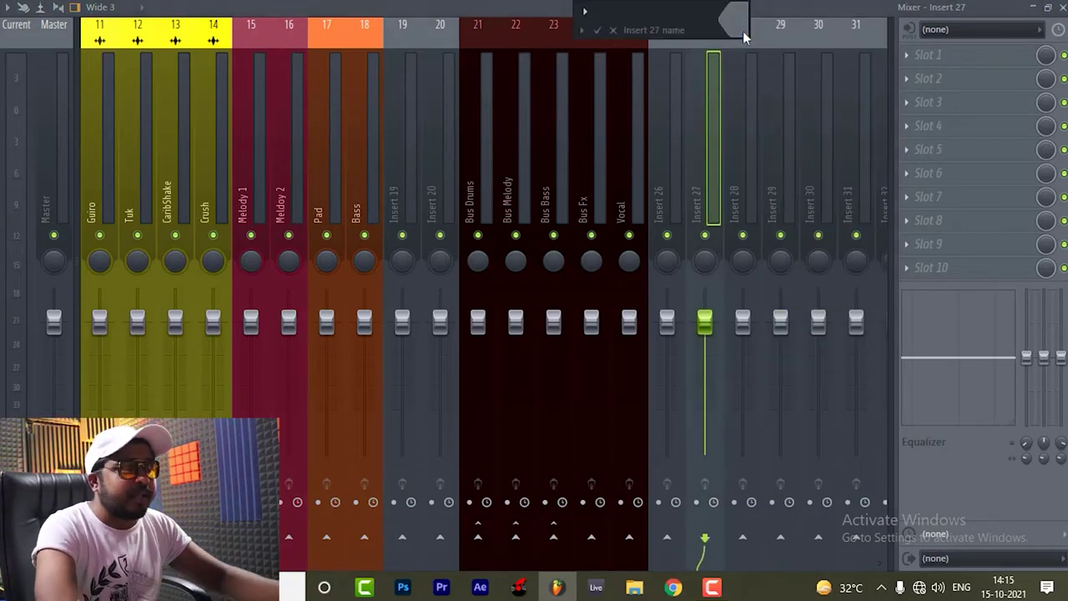
{"action": "type", "text": "Bus"}
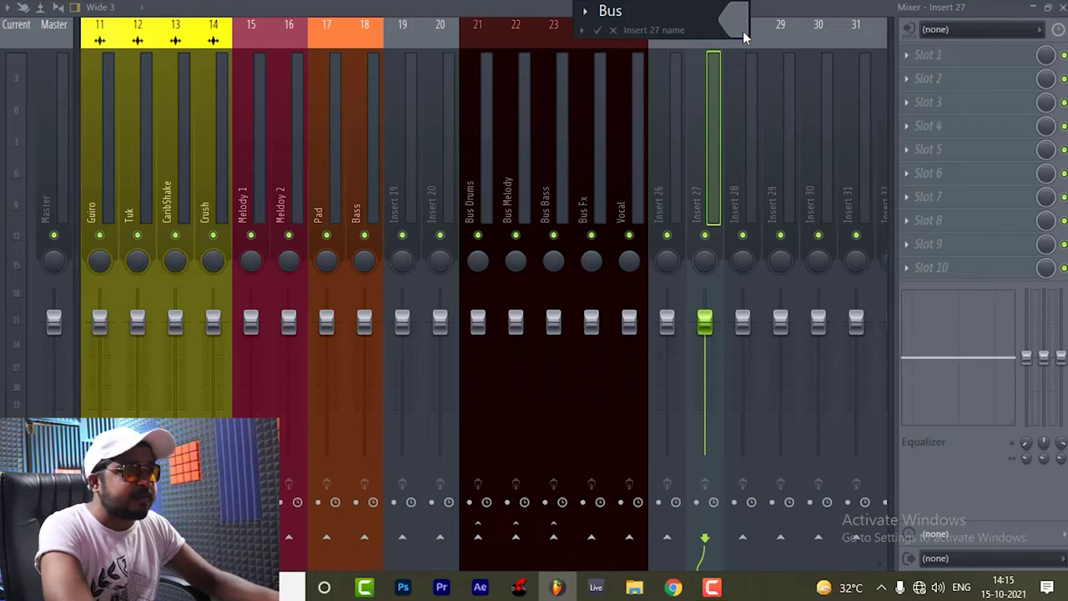
{"action": "type", "text": " Mix"}
{"action": "left_click", "coordinate": [742, 31]}
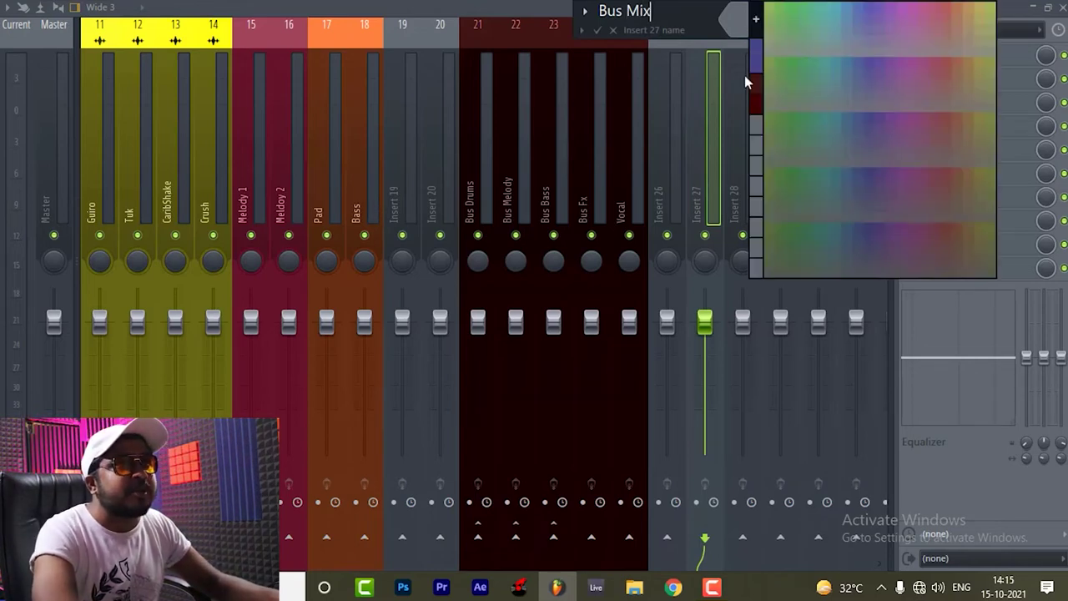
{"action": "left_click", "coordinate": [755, 33]}
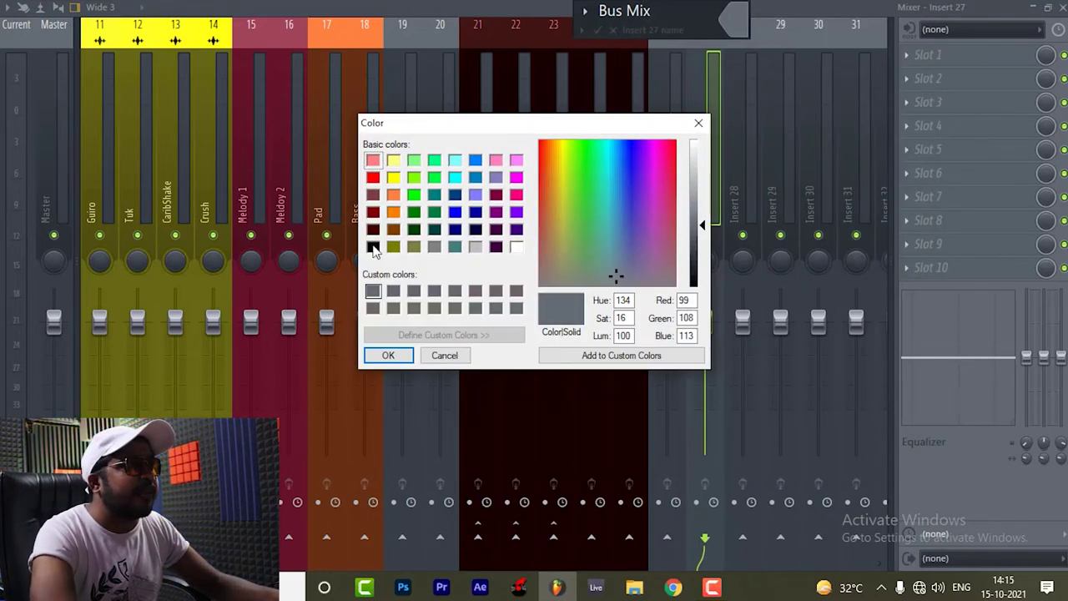
{"action": "left_click", "coordinate": [373, 244]}
{"action": "left_click", "coordinate": [385, 355]}
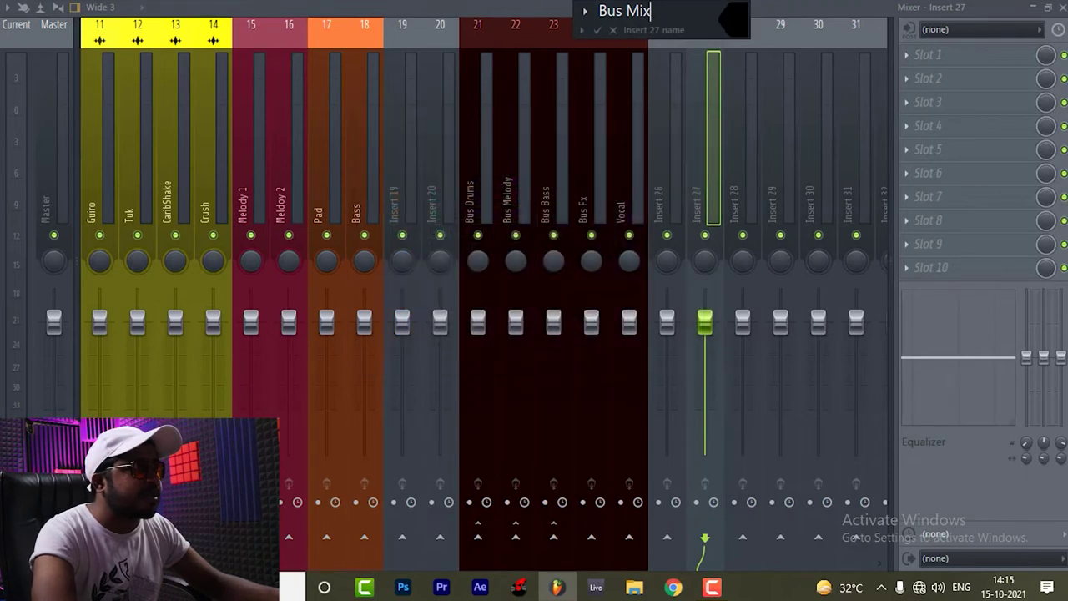
{"action": "left_click", "coordinate": [597, 30]}
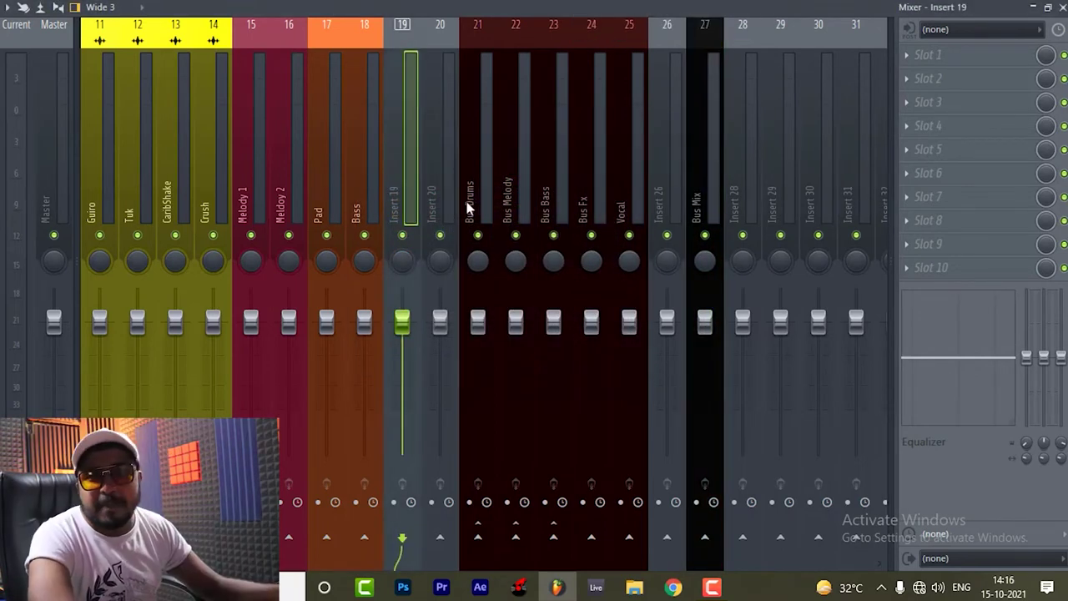
- Select the five tracks from Bus Drums through Vocal and route them to the Bus Mix track only
{"action": "left_click", "coordinate": [473, 203], "text": "ctrl+shift"}
{"action": "left_click", "coordinate": [516, 202], "text": "ctrl+shift"}
{"action": "left_click", "coordinate": [541, 204], "text": "ctrl+shift"}
{"action": "left_click", "coordinate": [473, 198]}
{"action": "left_click_drag", "start_coordinate": [511, 198], "coordinate": [614, 205]}
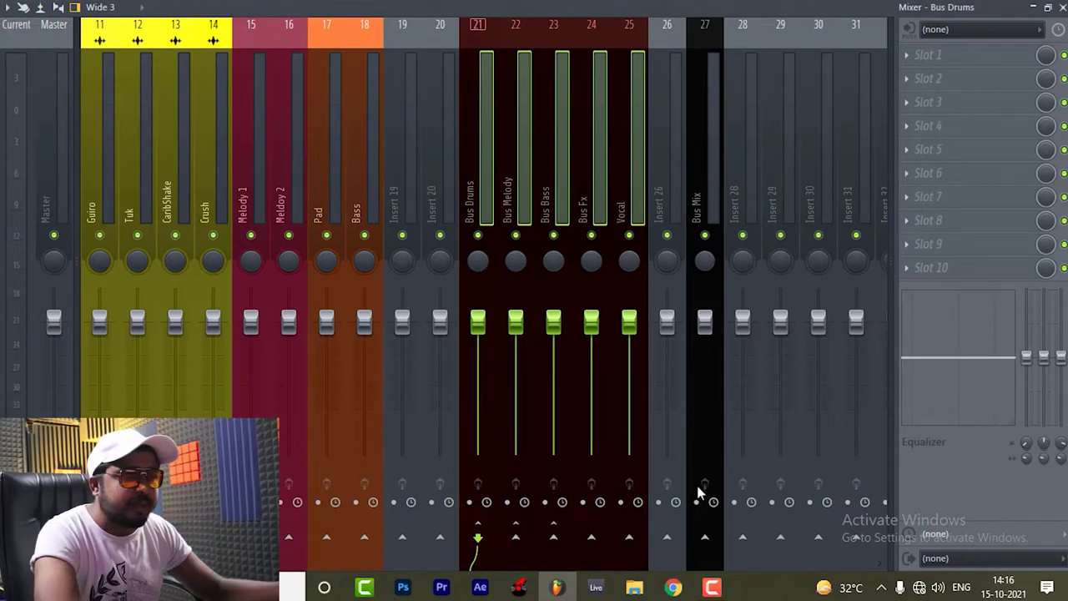
{"action": "right_click", "coordinate": [715, 549]}
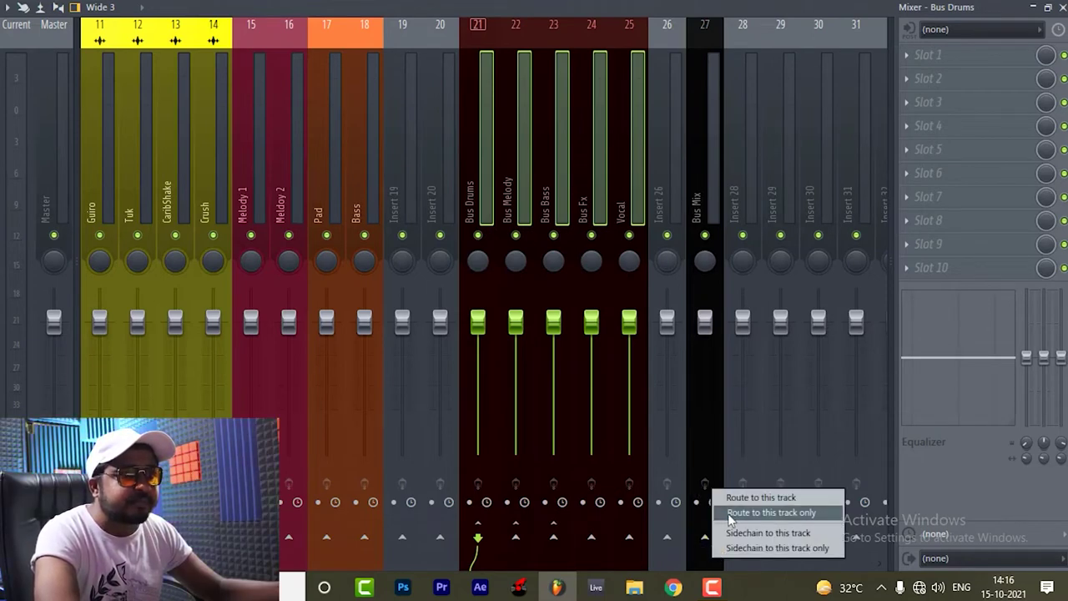
{"action": "left_click", "coordinate": [732, 513]}
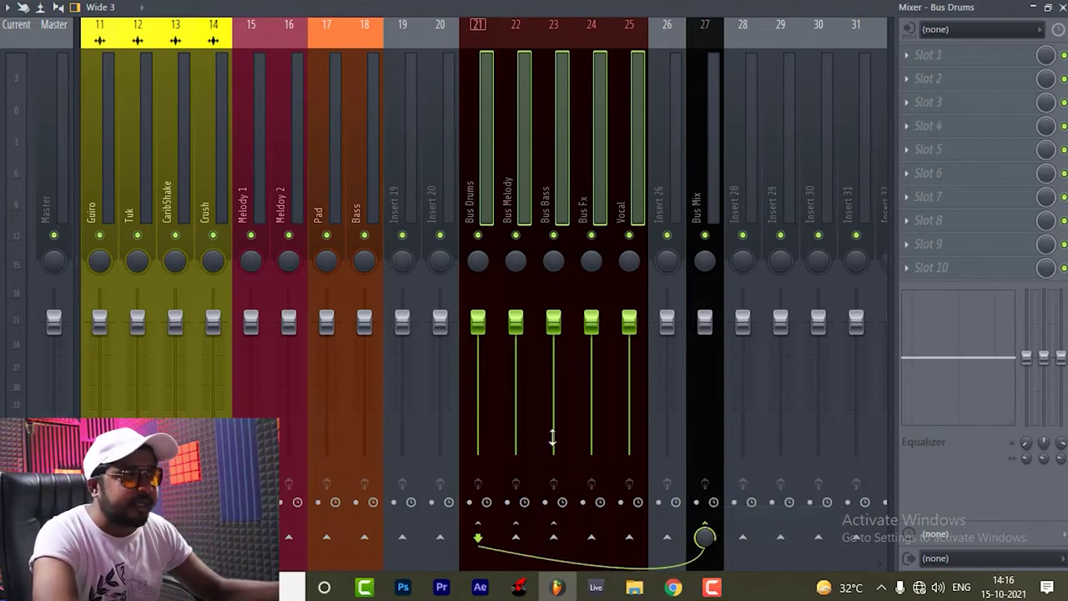
- Review the finished track layout and check the output routing of the Bus Bass track
{"action": "scroll", "coordinate": [204, 156], "scroll_direction": "up", "scroll_amount": 5}
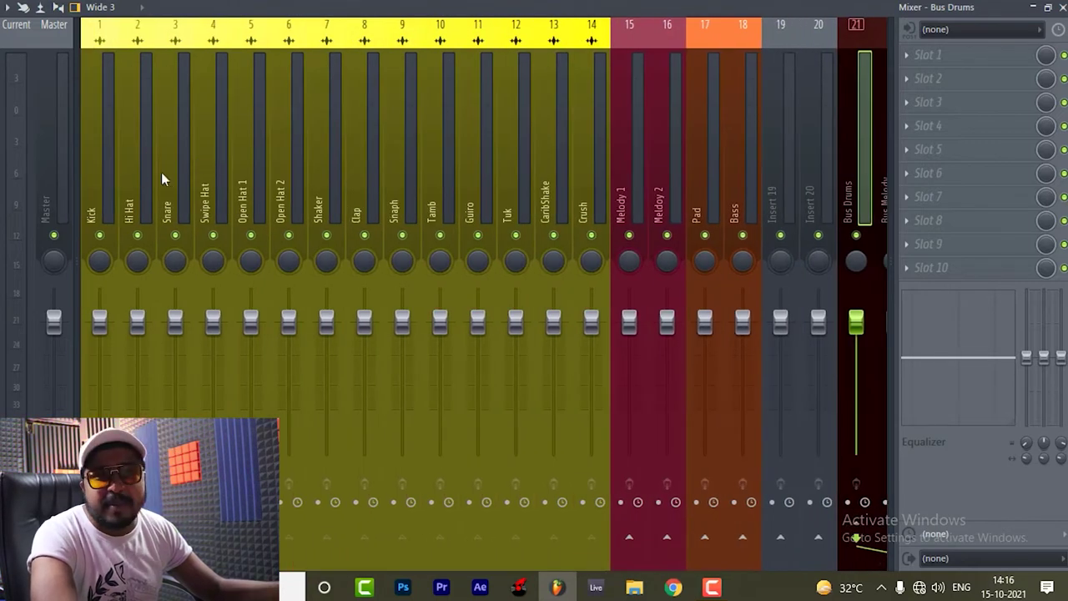
{"action": "scroll", "coordinate": [542, 188], "scroll_direction": "down", "scroll_amount": 3}
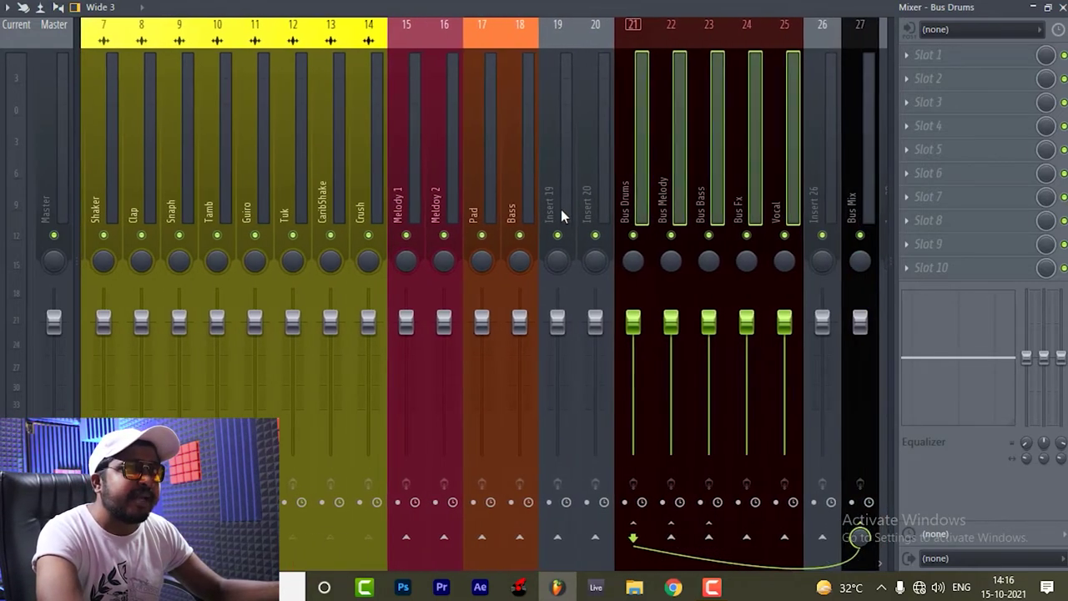
{"action": "left_click", "coordinate": [709, 179]}
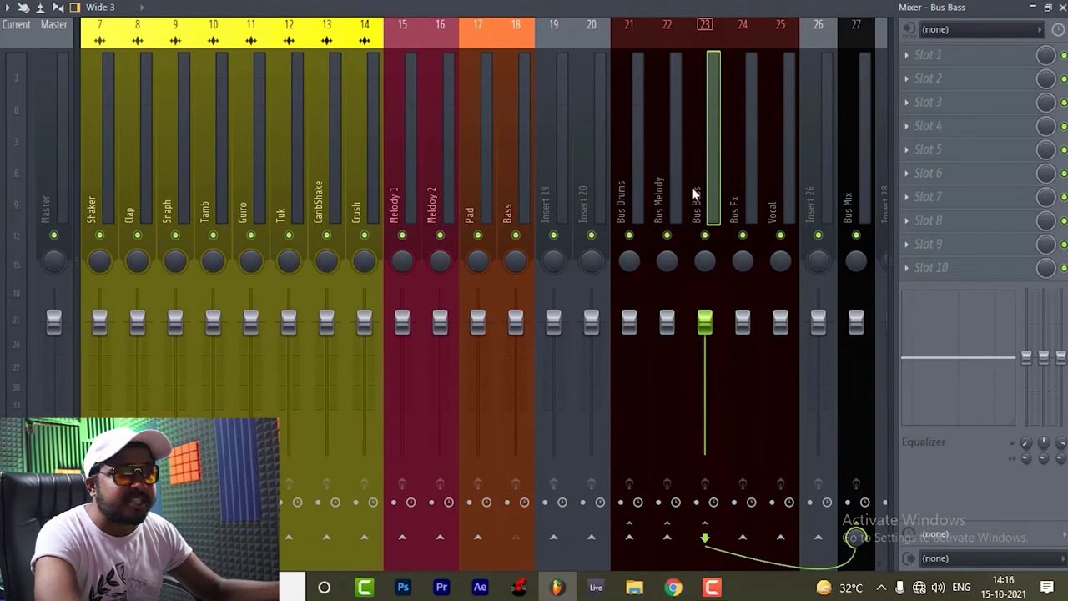
{"action": "scroll", "coordinate": [494, 177], "scroll_direction": "down", "scroll_amount": 3}
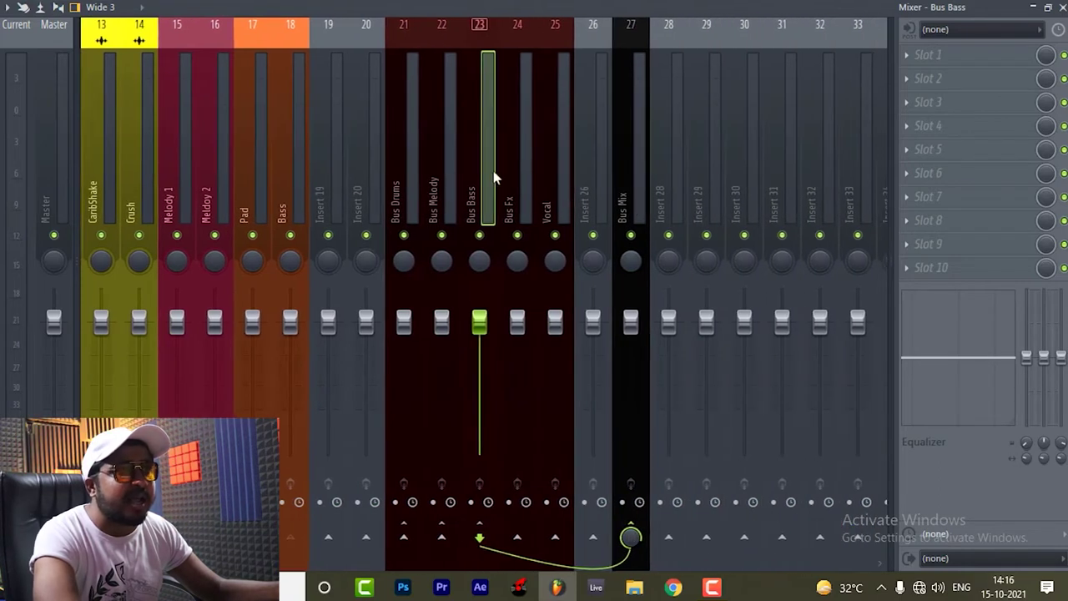
- Check the Bus Mix track's output routing and review the drum, melody and bass tracks that feed the buses
{"action": "left_click", "coordinate": [640, 179]}
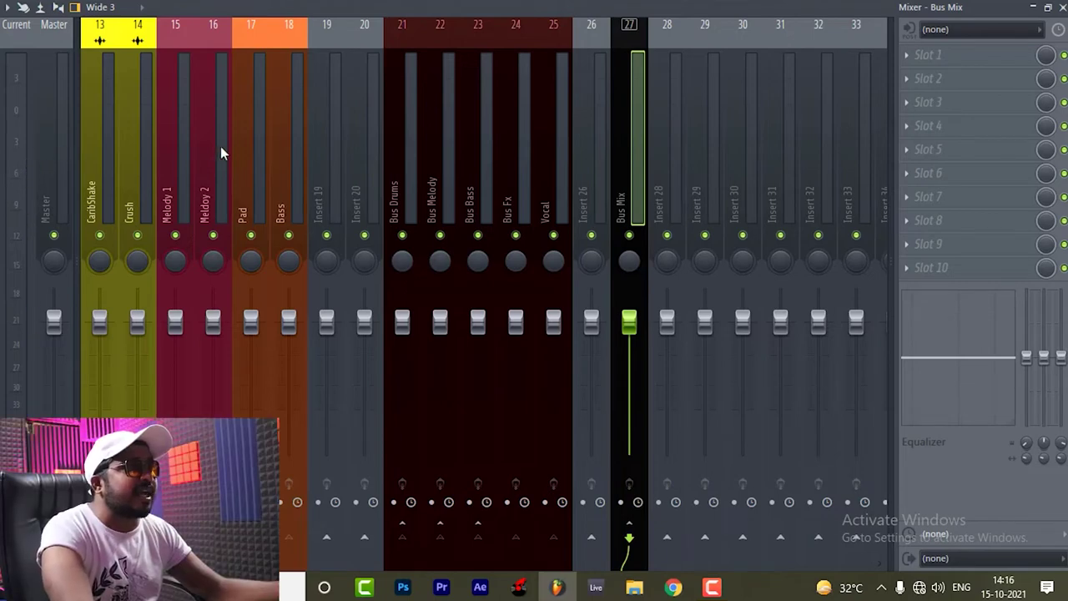
{"action": "scroll", "coordinate": [239, 147], "scroll_direction": "left", "scroll_amount": 5}
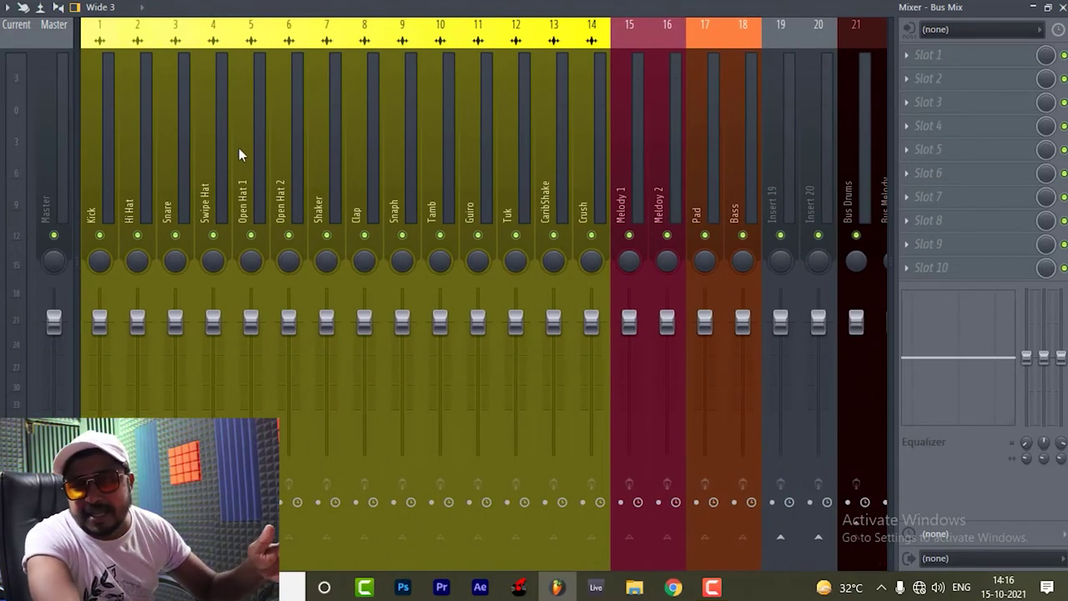
{"action": "scroll", "coordinate": [248, 150], "scroll_direction": "right", "scroll_amount": 3}
{"action": "scroll", "coordinate": [248, 150], "scroll_direction": "left", "scroll_amount": 3}
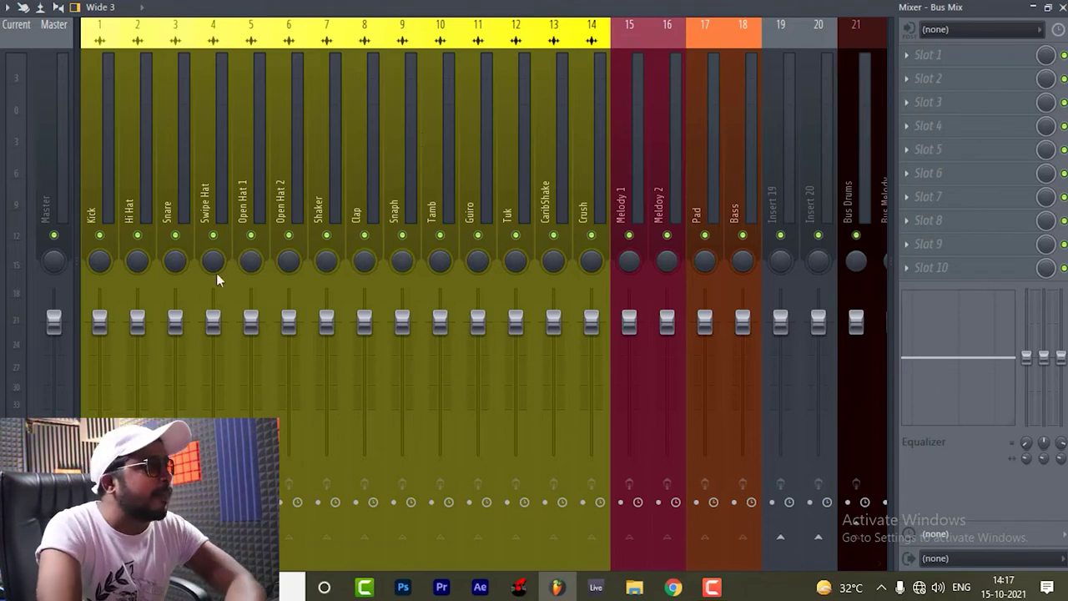
{"action": "scroll", "coordinate": [814, 163], "scroll_direction": "right", "scroll_amount": 2}
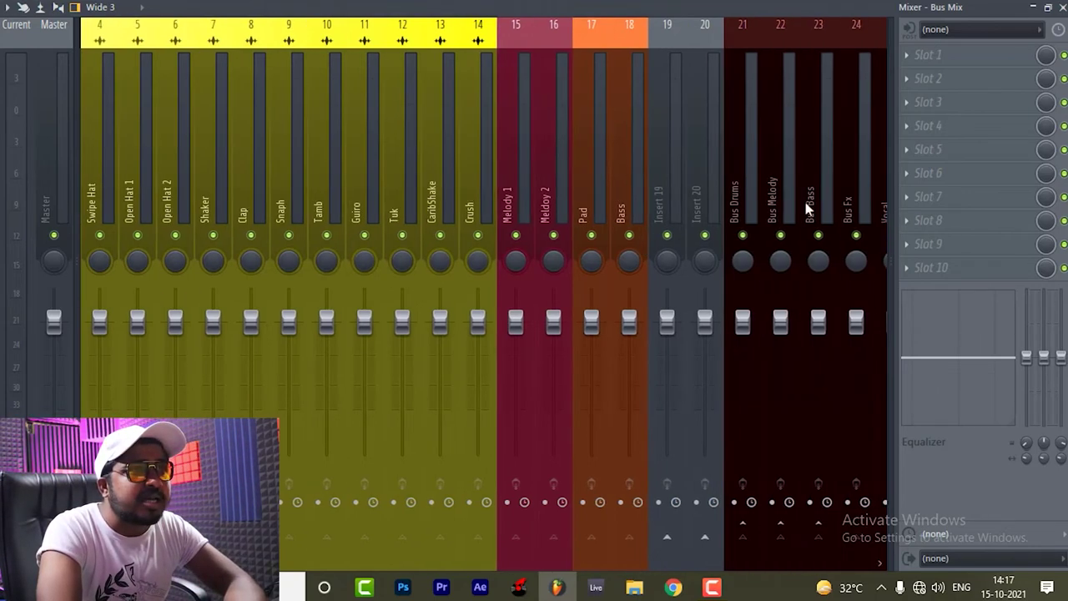
- Lower the Bus Drums fader to about -0.9 and reset it to its default level
{"action": "left_click", "coordinate": [707, 329]}
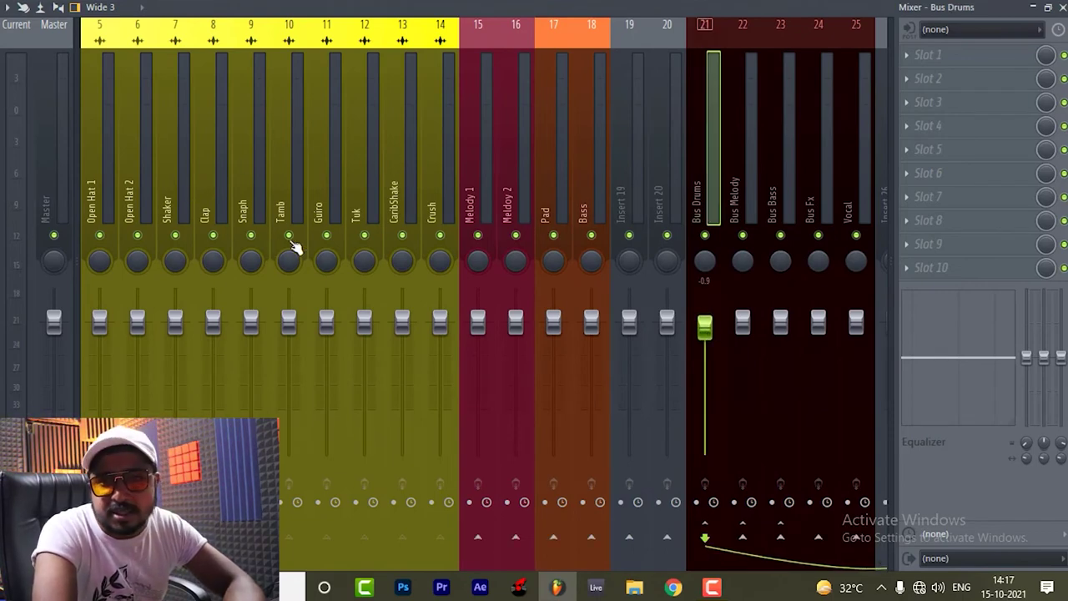
{"action": "right_click", "coordinate": [709, 332]}
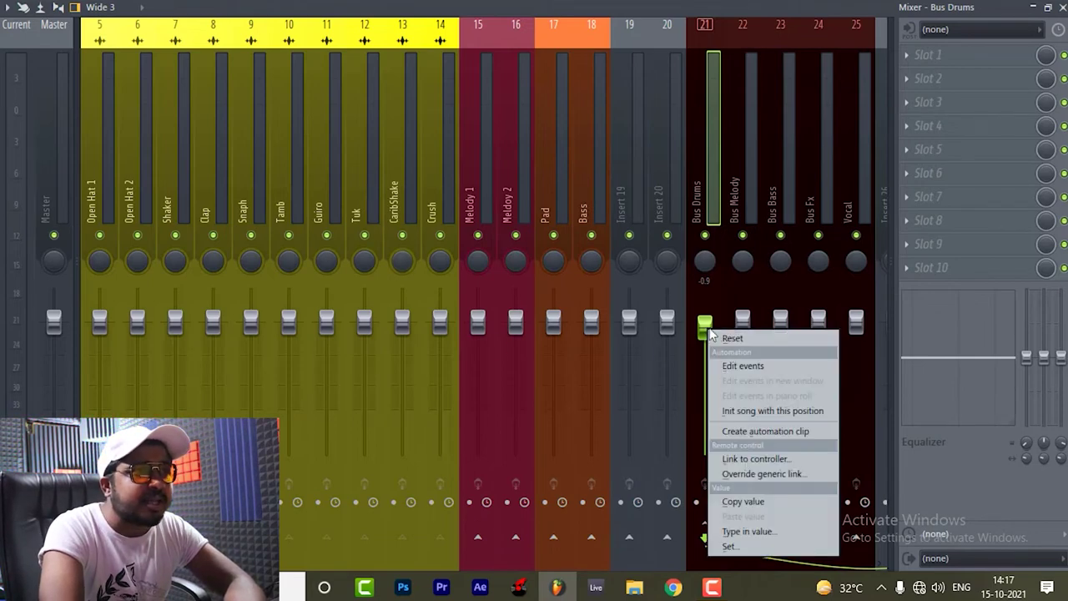
{"action": "left_click", "coordinate": [718, 337]}
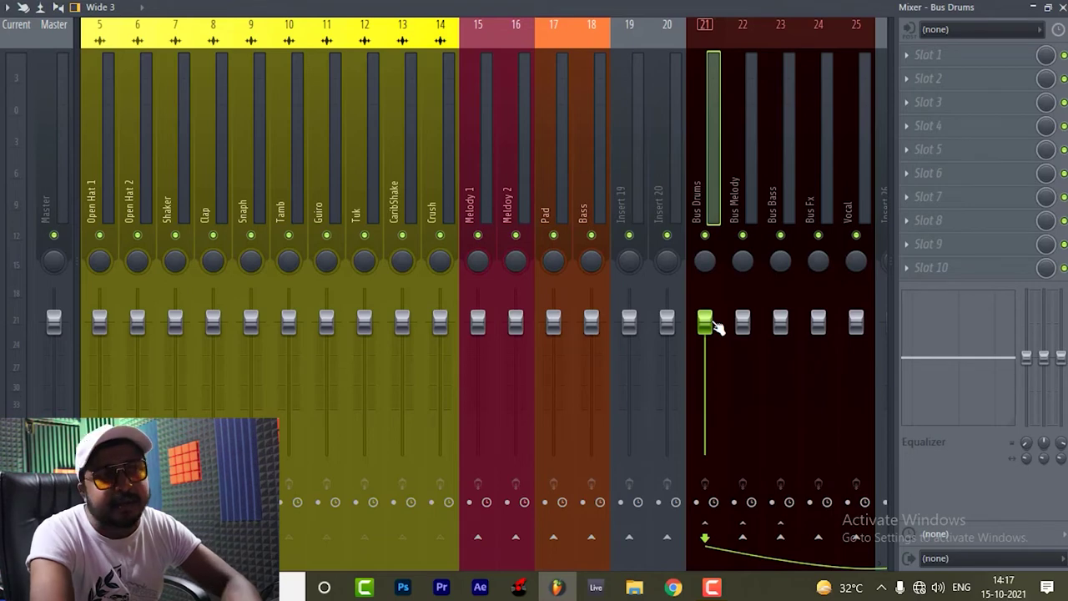
- Check the output routing of the Bus Drums, Clap and Insert 19 tracks
{"action": "scroll", "coordinate": [654, 191], "scroll_direction": "right", "scroll_amount": 8}
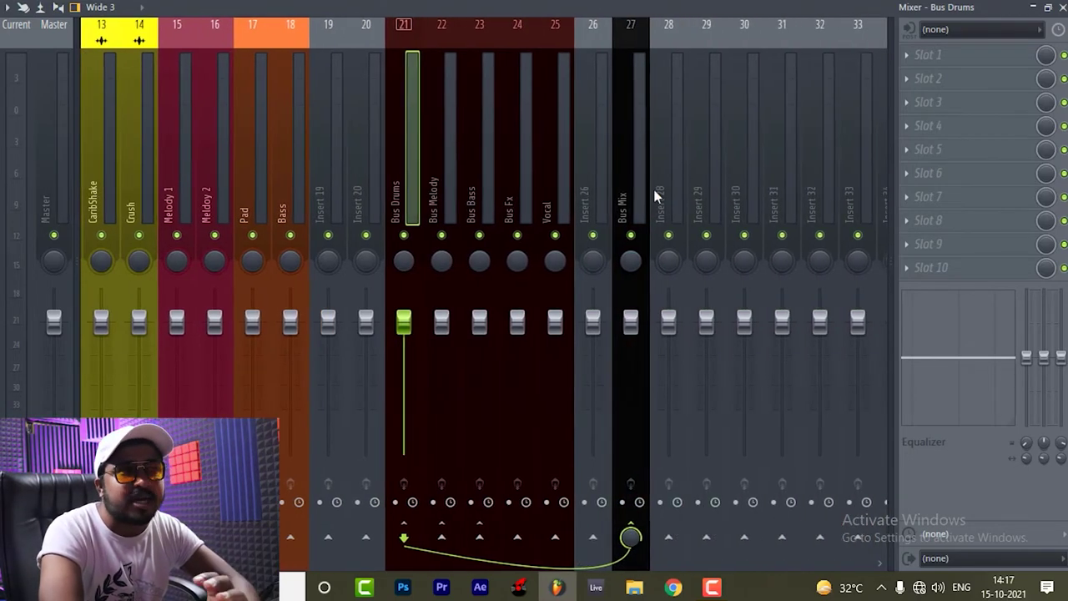
{"action": "scroll", "coordinate": [236, 175], "scroll_direction": "left", "scroll_amount": 6}
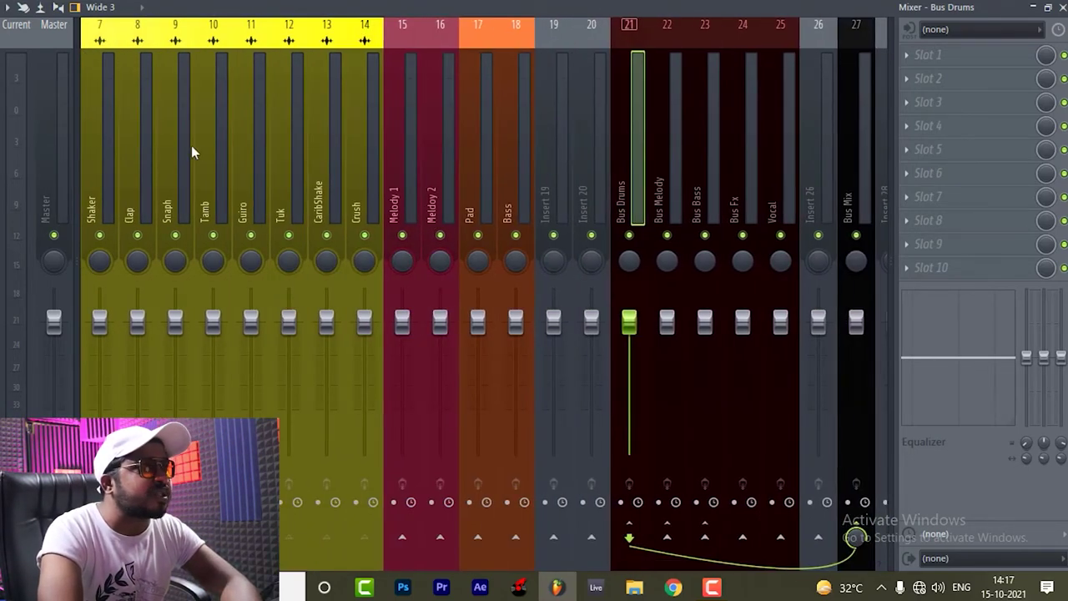
{"action": "left_click", "coordinate": [135, 171]}
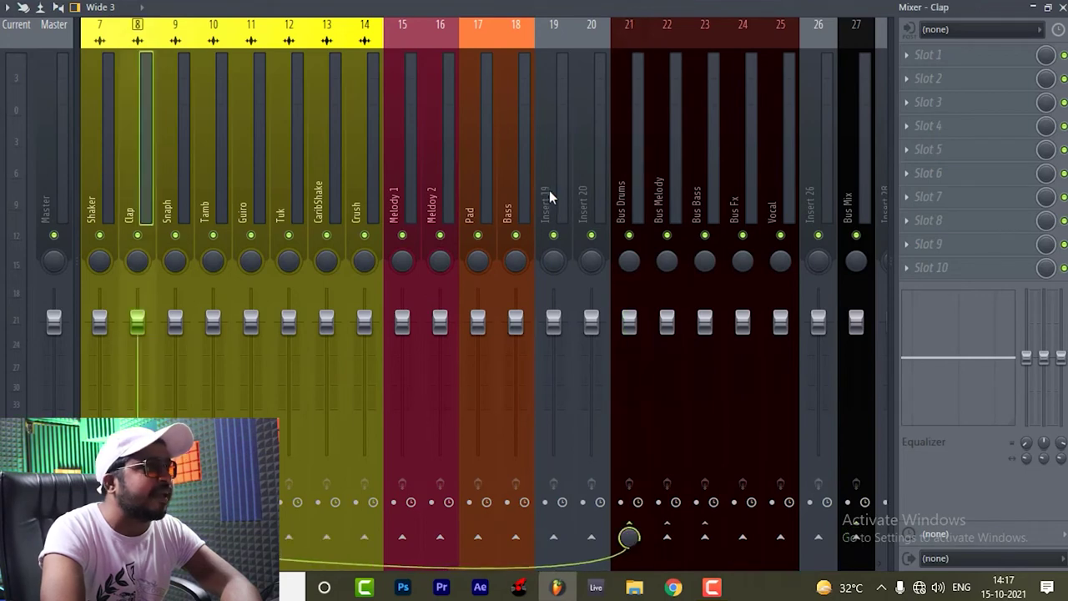
{"action": "right_click", "coordinate": [549, 190]}
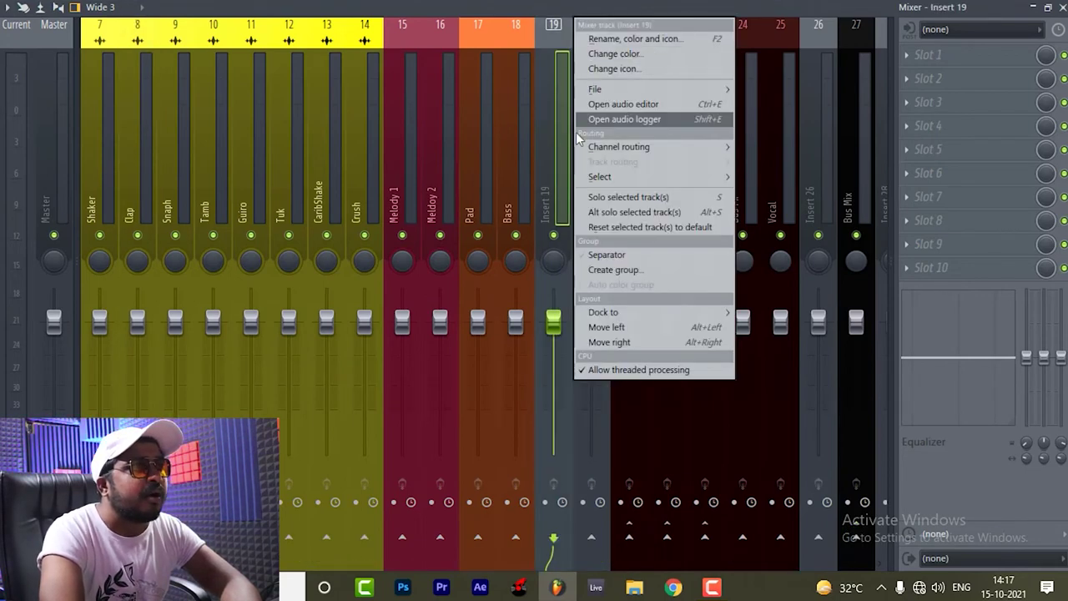
{"action": "left_click", "coordinate": [557, 182]}
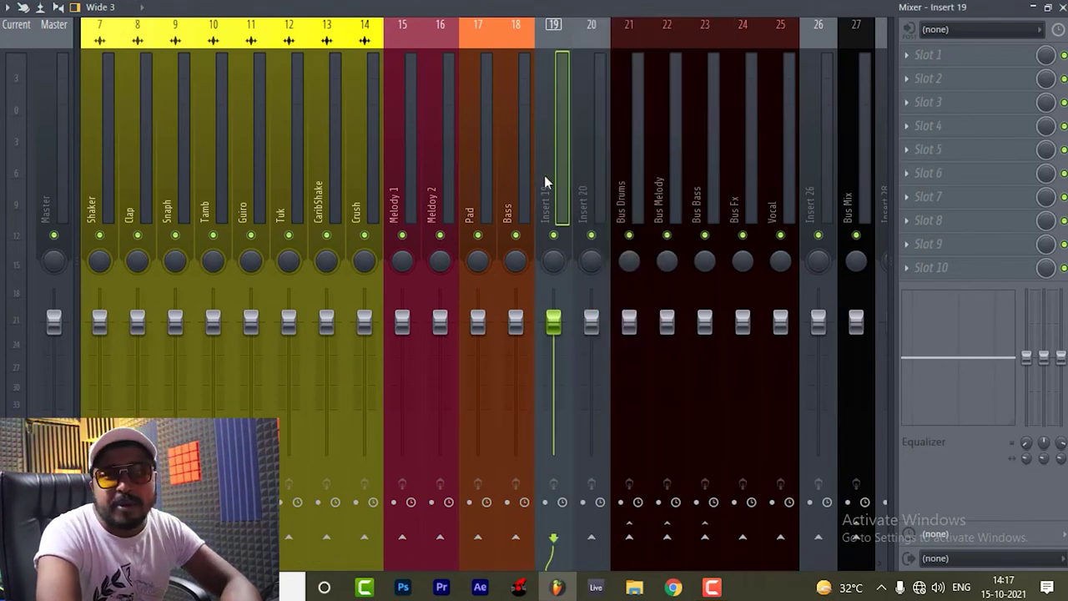
{"action": "left_click", "coordinate": [146, 192]}
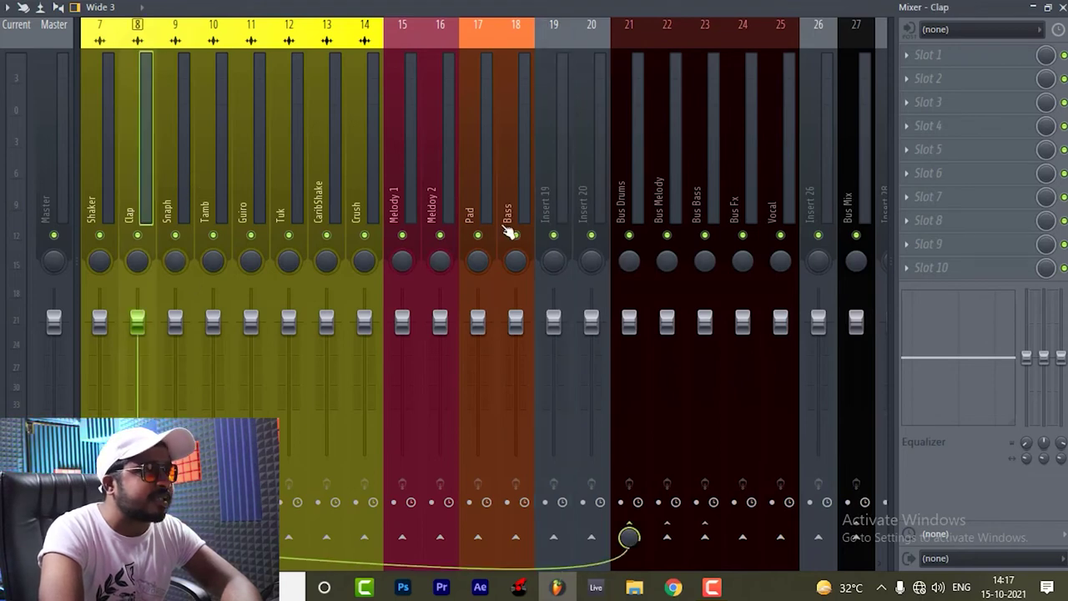
- Rename mixer track Insert 19 as Clap Rvb and give it a dark blue colour
{"action": "right_click", "coordinate": [560, 168]}
{"action": "left_click", "coordinate": [613, 40]}
{"action": "type", "text": "Rvb"}
{"action": "key", "text": "Left"}
{"action": "key", "text": "Left"}
{"action": "key", "text": "Left"}
{"action": "key", "text": "Left"}
{"action": "type", "text": "Clap"}
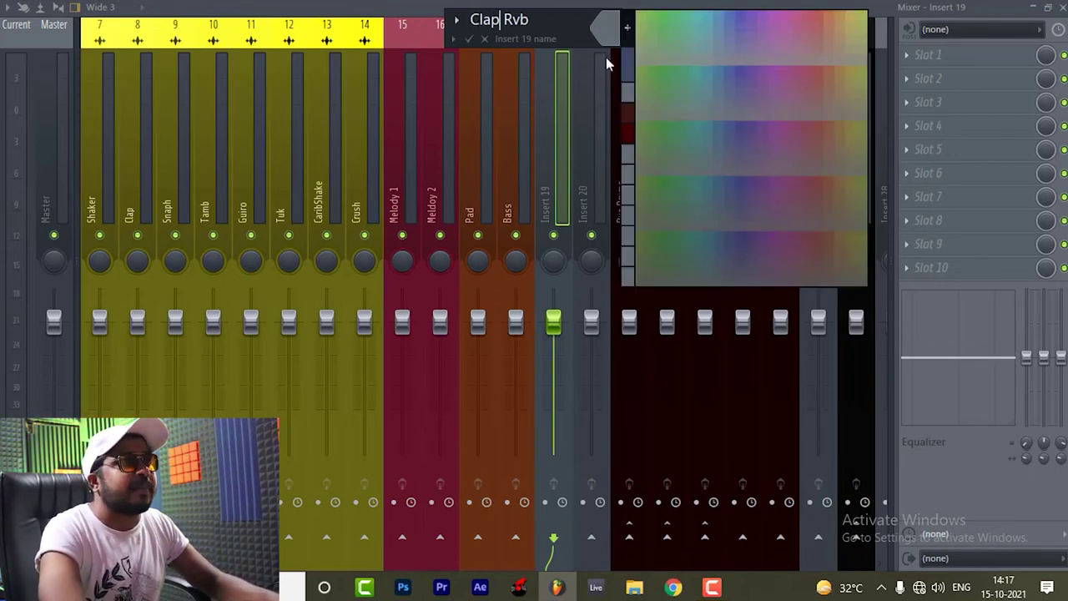
{"action": "key", "text": "Return"}
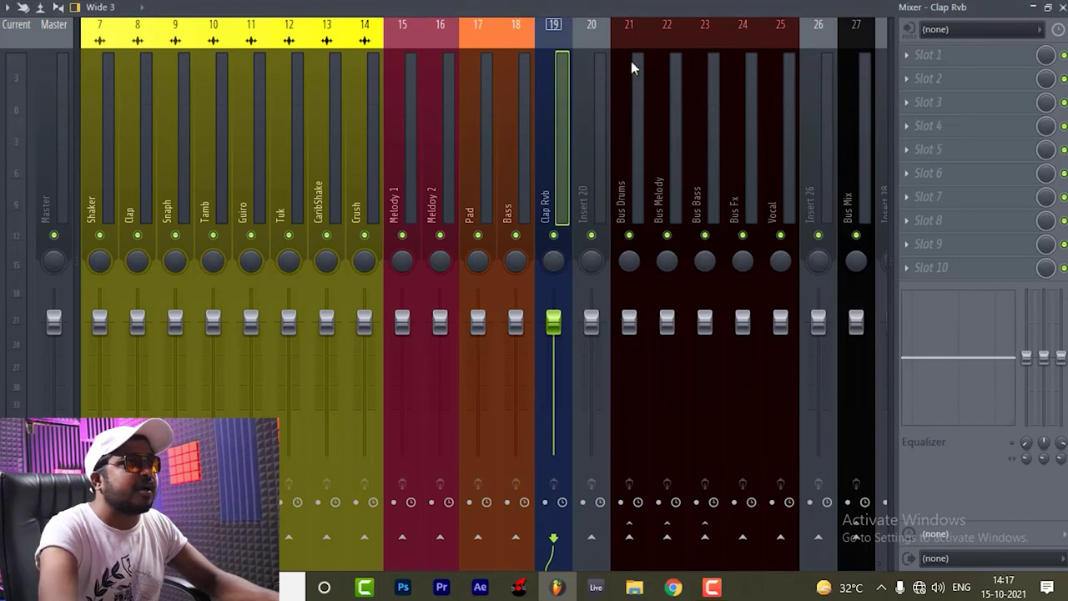
- Send the Clap track to the Clap Rvb track while keeping its route to Bus Drums
{"action": "left_click", "coordinate": [122, 193]}
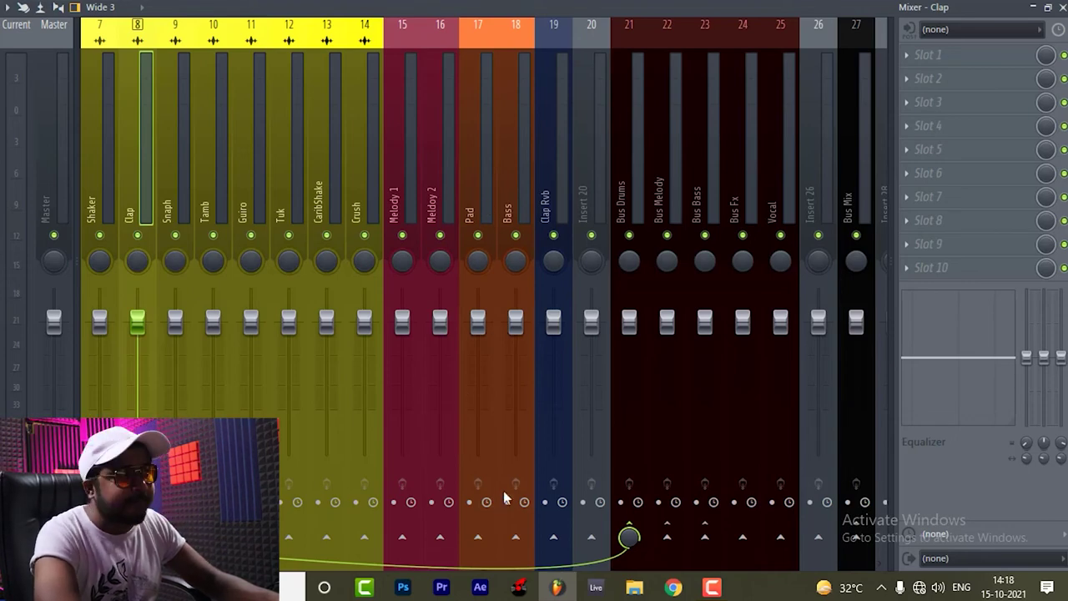
{"action": "left_click", "coordinate": [553, 536]}
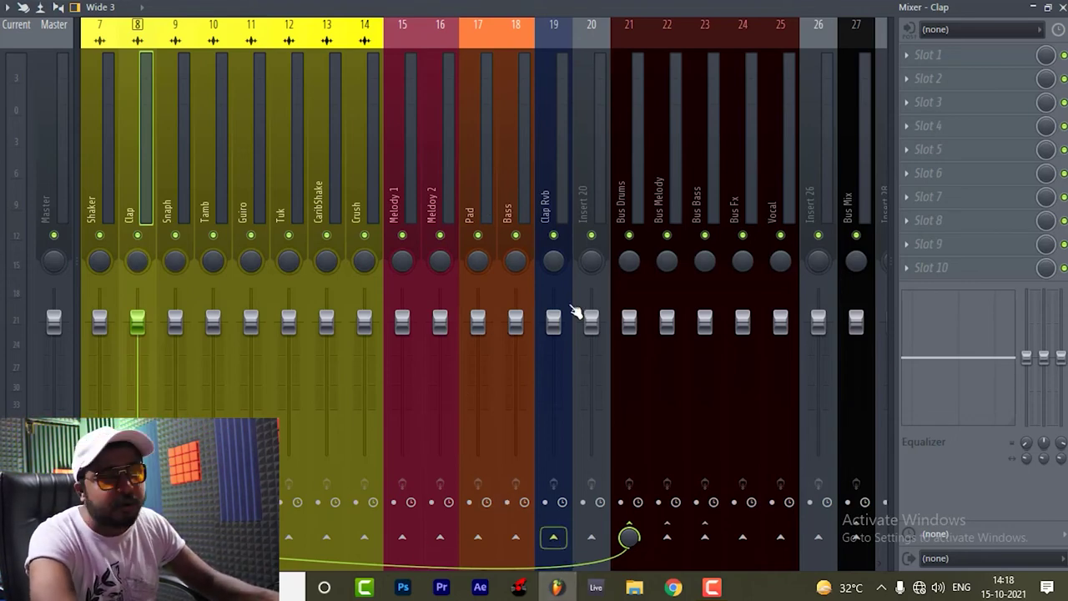
{"action": "left_click", "coordinate": [562, 210]}
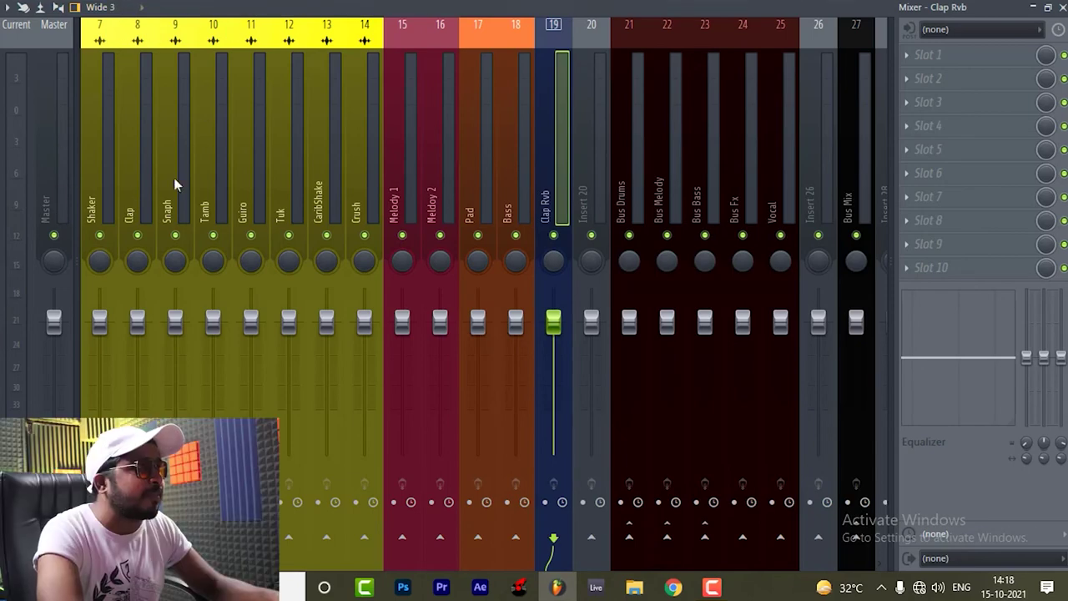
{"action": "left_click", "coordinate": [133, 192]}
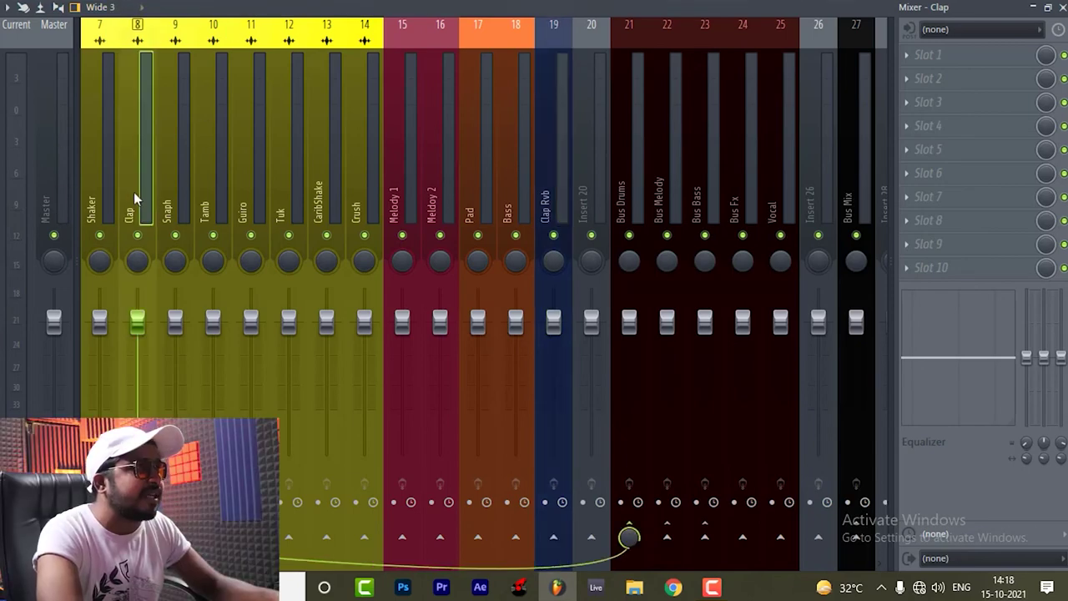
{"action": "left_click", "coordinate": [552, 537]}
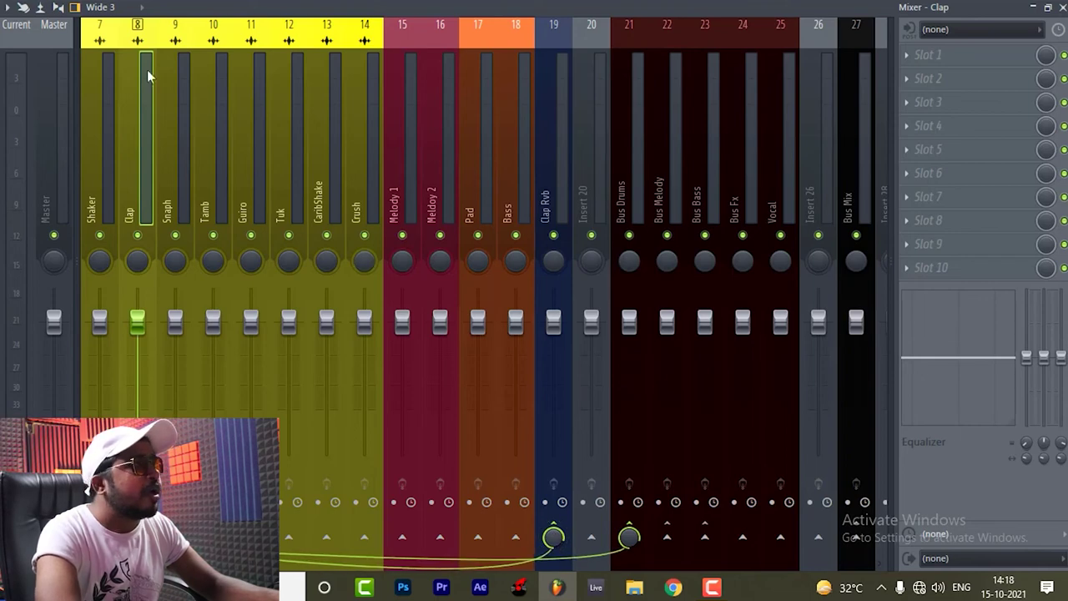
- Browse the effect plugins available for Slot 1 of the Clap Rvb track
{"action": "left_click", "coordinate": [544, 207]}
{"action": "left_click", "coordinate": [947, 56]}
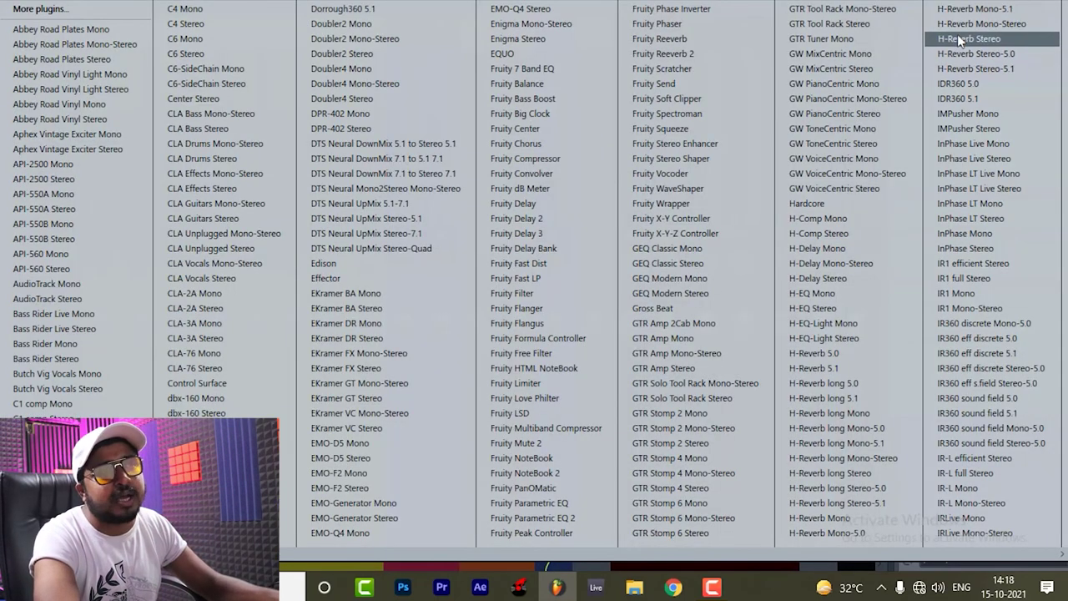
{"action": "left_click", "coordinate": [957, 34]}
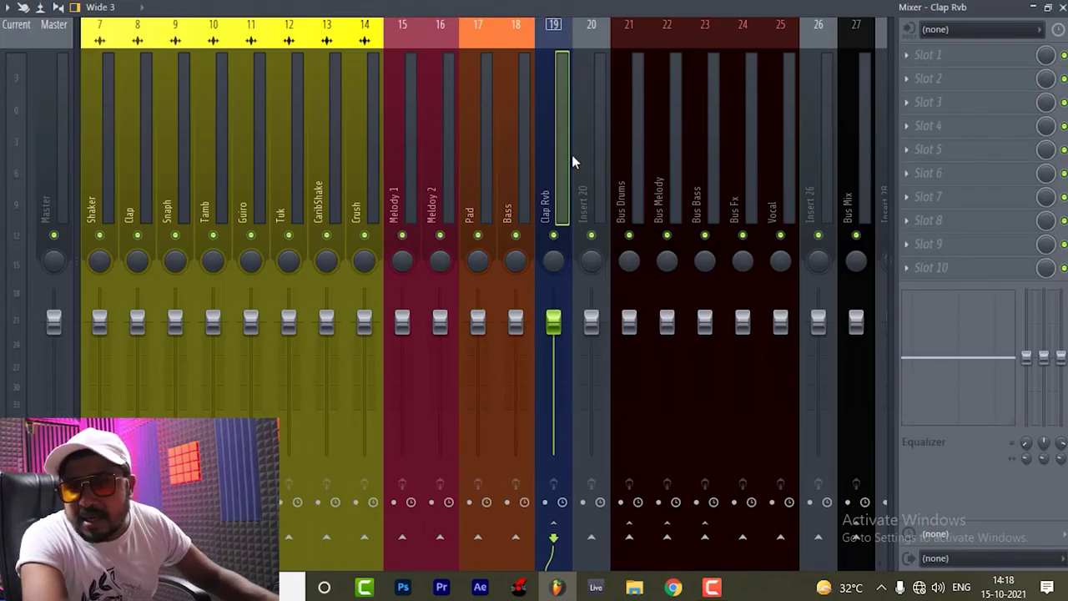